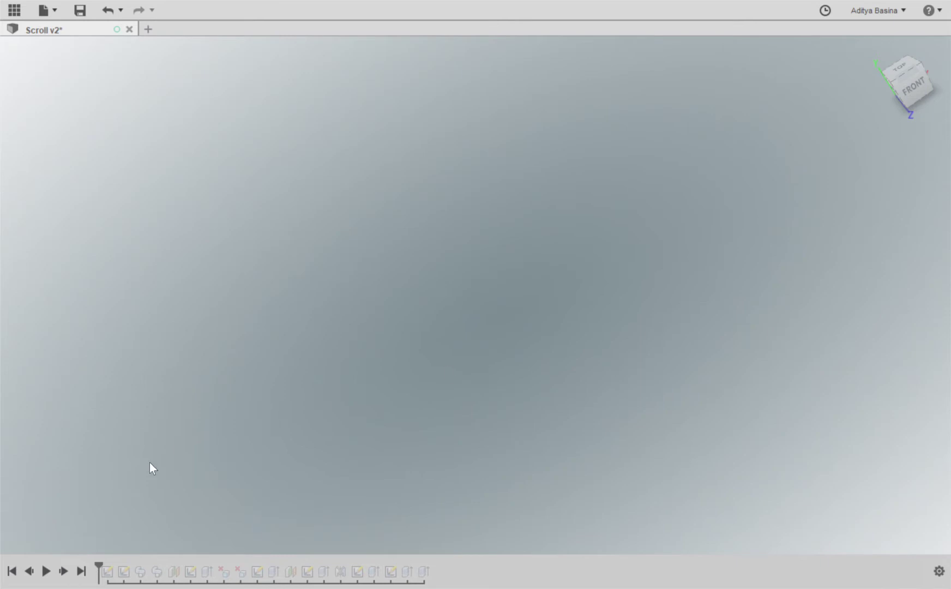
Step the design history forward through the two circle sketches and the first ring feature.
click(64, 571)
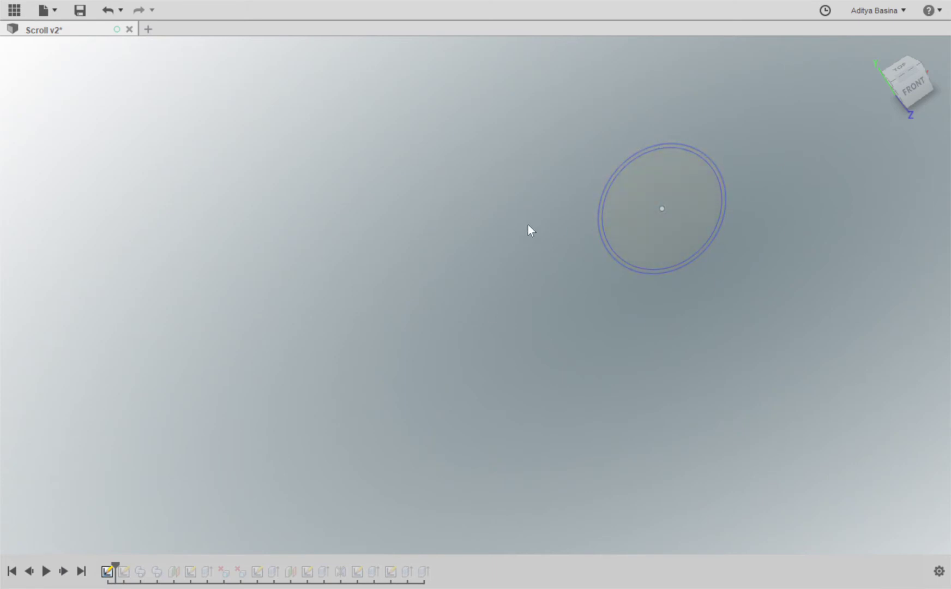
click(64, 571)
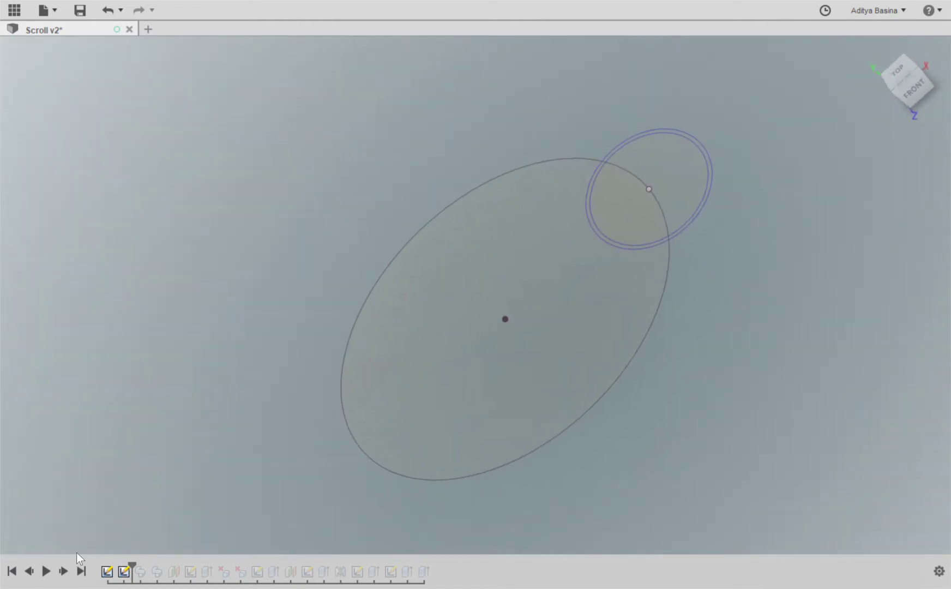
click(64, 571)
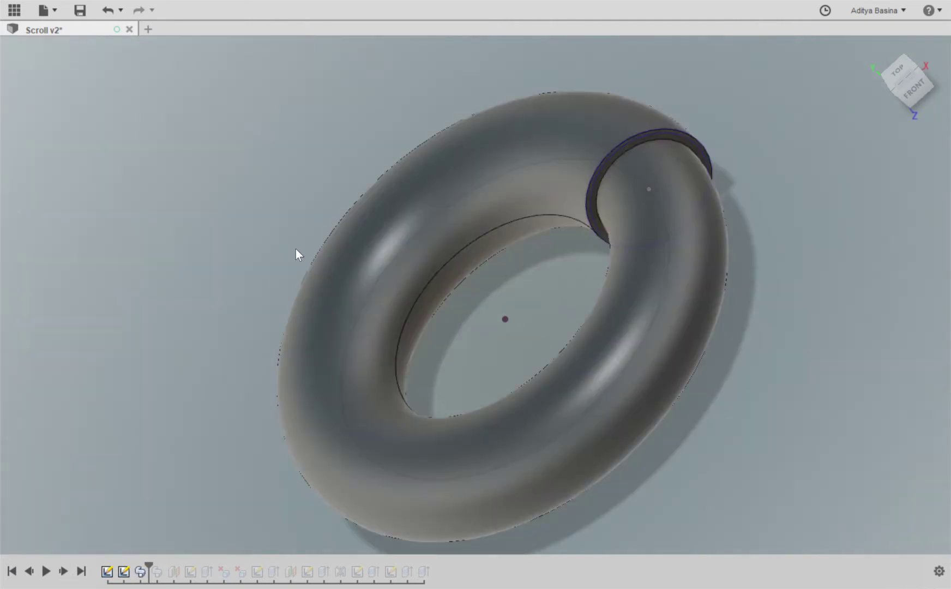
Highlight the first profile sketch in the history and examine how the circular profile sits on the ring's path.
click(136, 573)
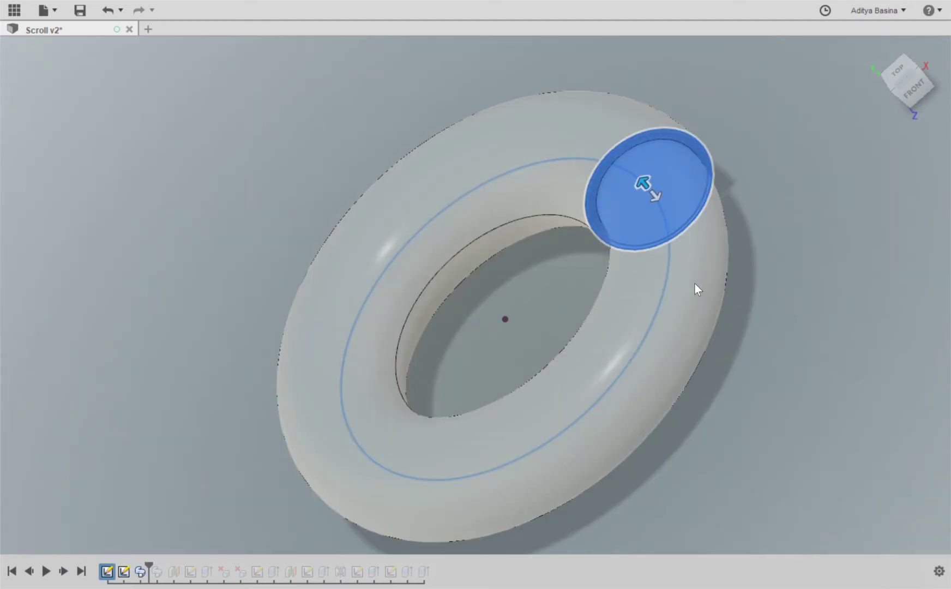
shift+middle_drag(649, 278, 648, 274)
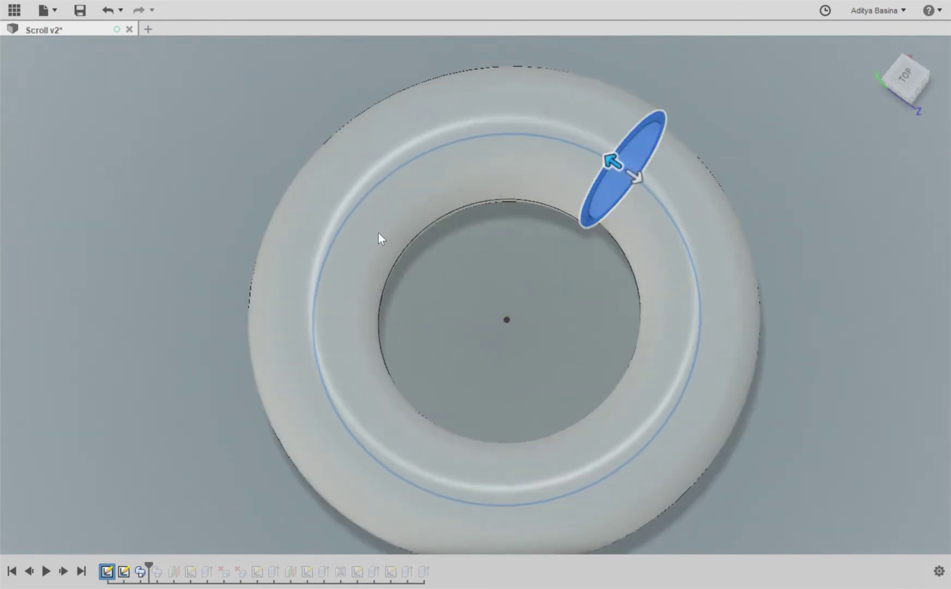
shift+middle_drag(460, 206, 444, 185)
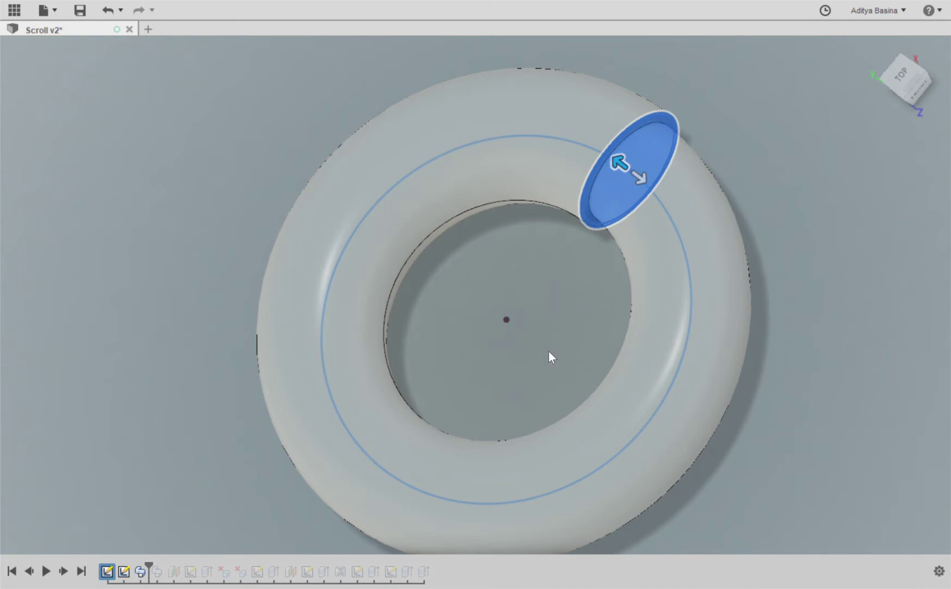
click(892, 370)
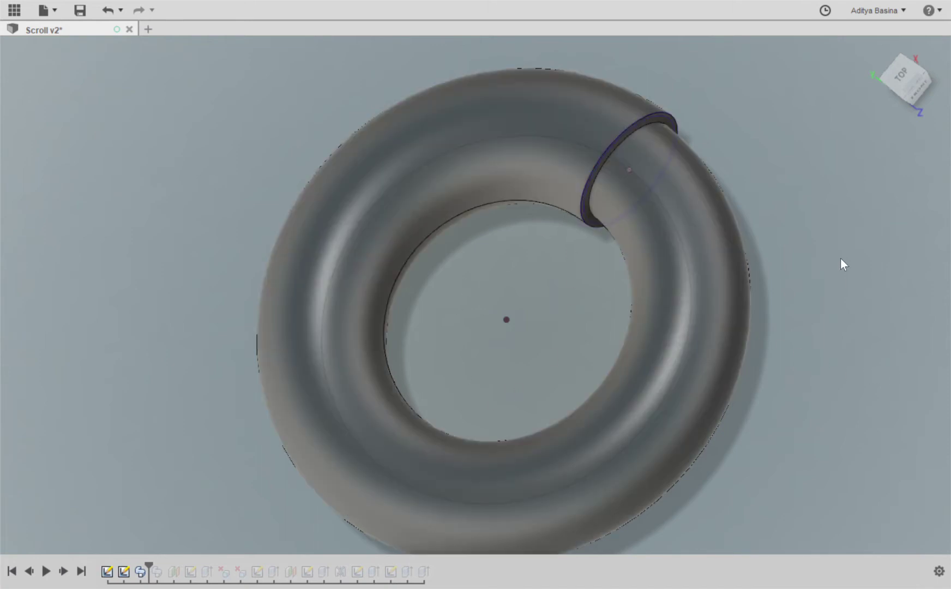
shift+middle_drag(836, 254, 828, 255)
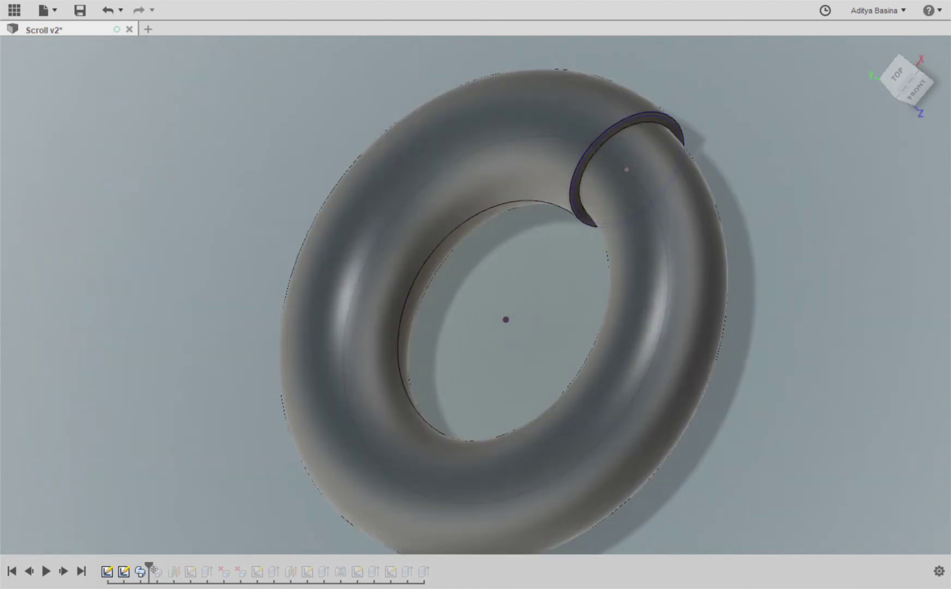
Advance the design history past the second ring feature and examine the seam at the profile end.
drag(153, 570, 169, 570)
shift+middle_drag(184, 426, 163, 422)
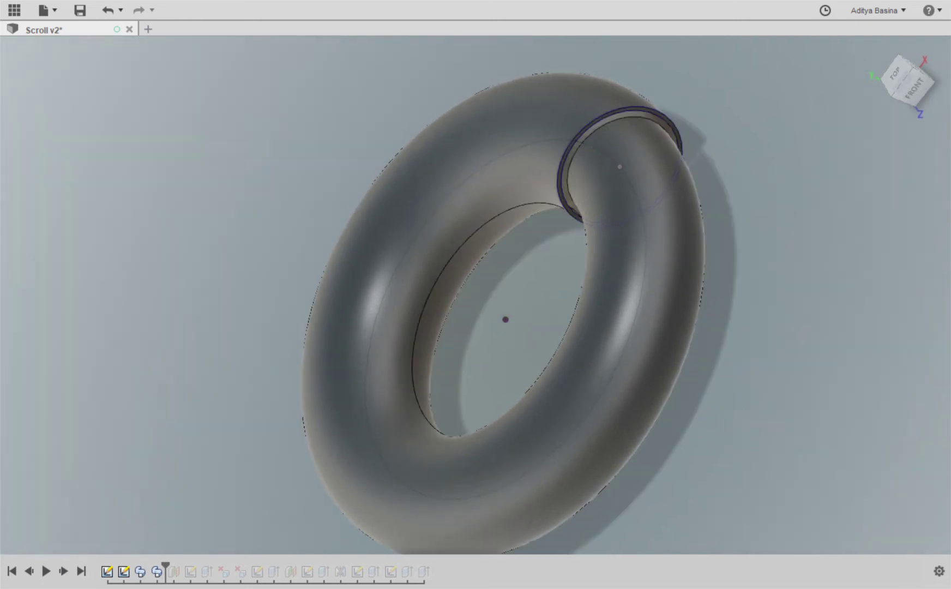
shift+middle_drag(369, 331, 346, 295)
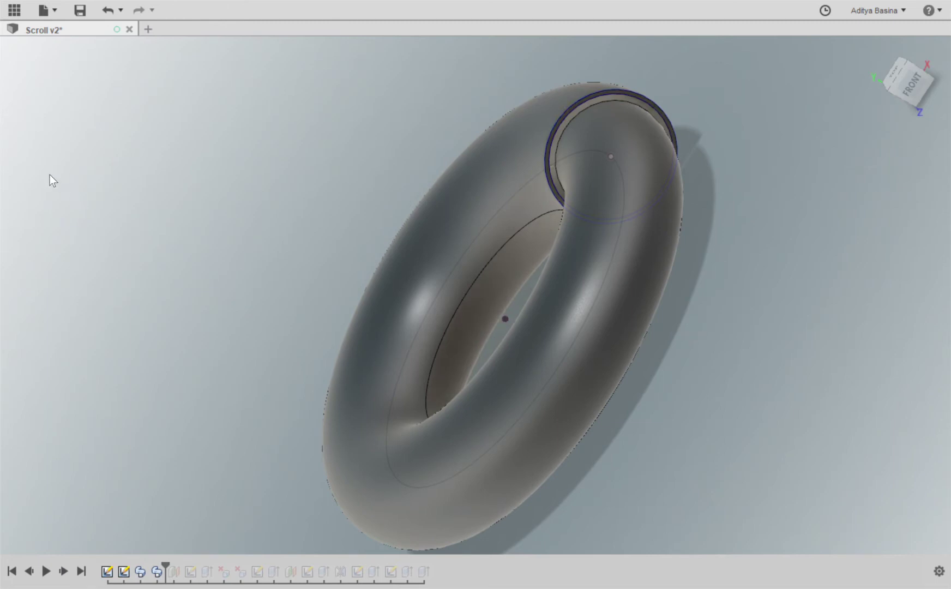
Inspect the ring's hollow interior with the section cut shown, and restore the full ring in the home view.
click(50, 175)
shift+middle_drag(198, 190, 349, 122)
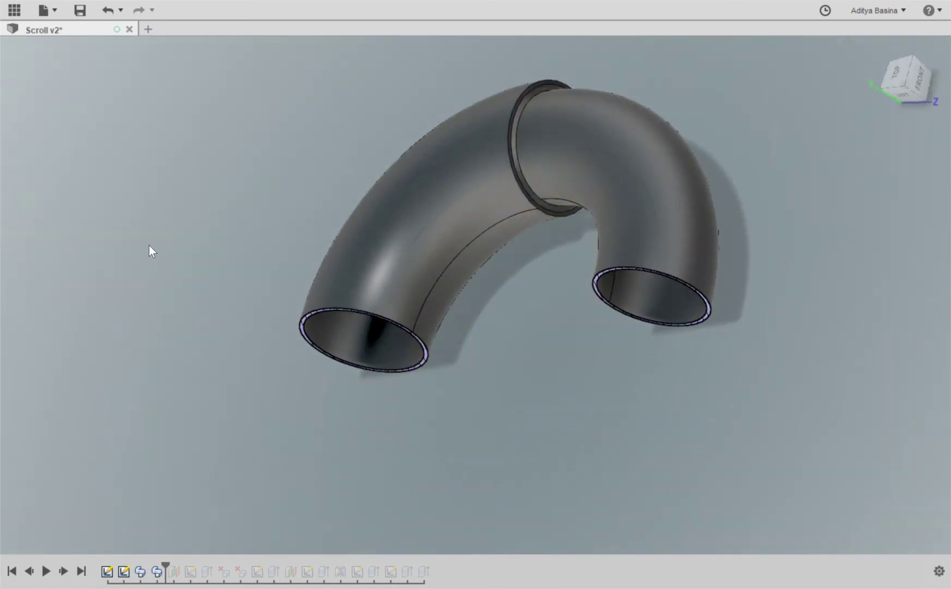
shift+middle_drag(148, 245, 156, 298)
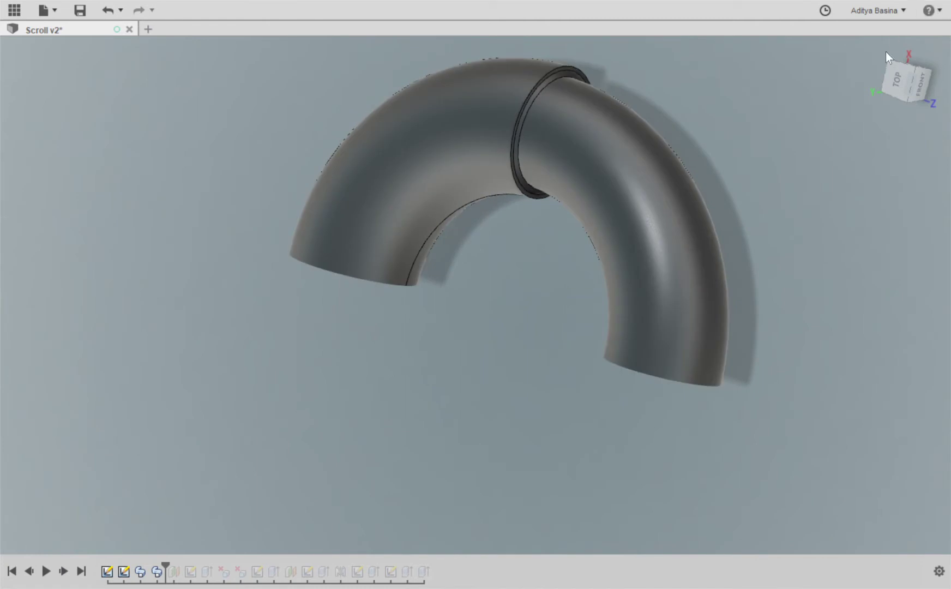
click(876, 57)
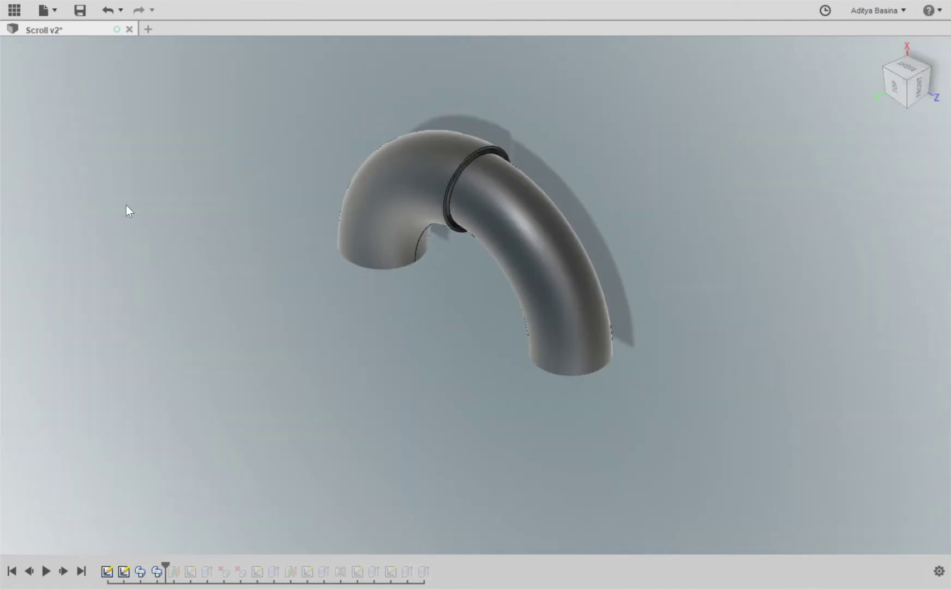
click(49, 160)
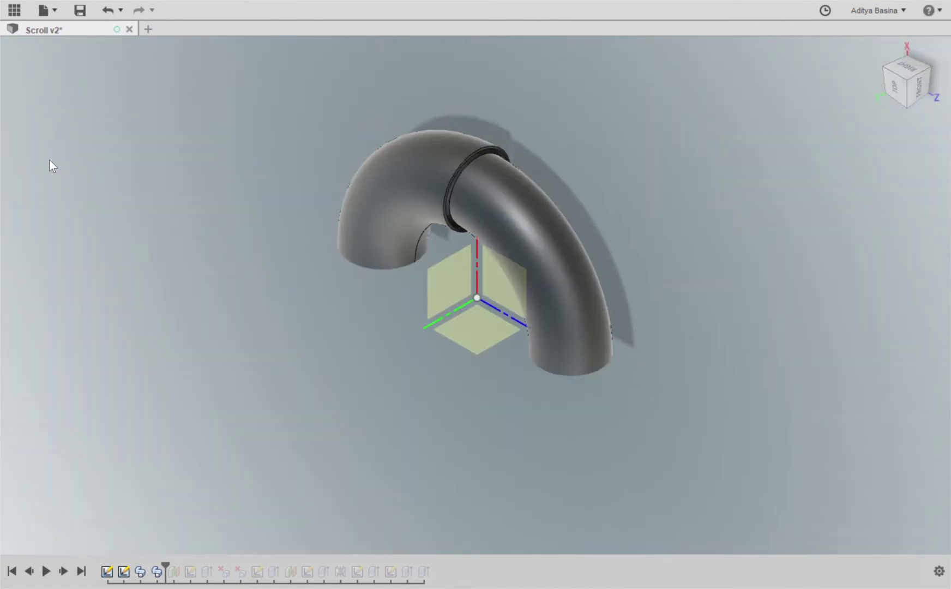
click(50, 160)
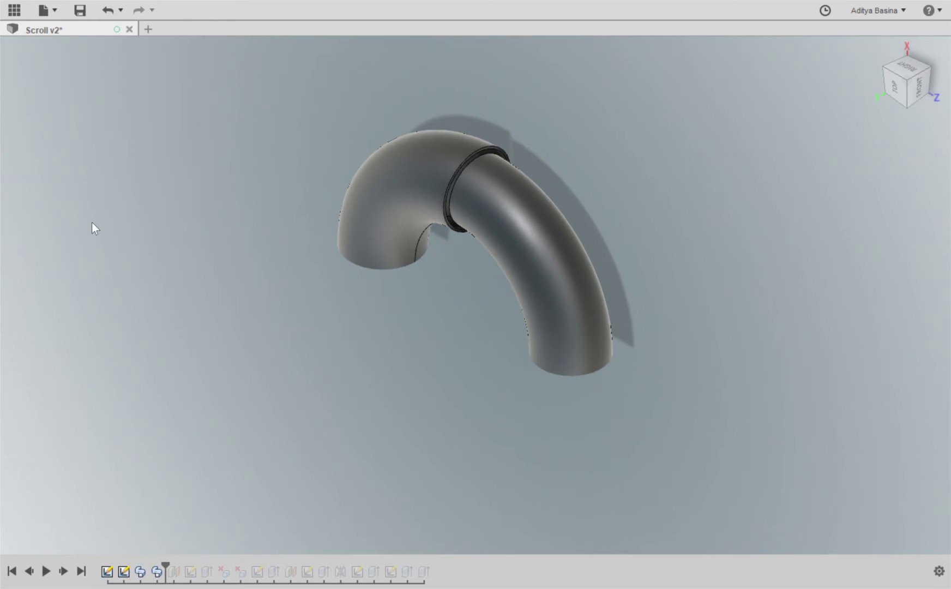
click(46, 177)
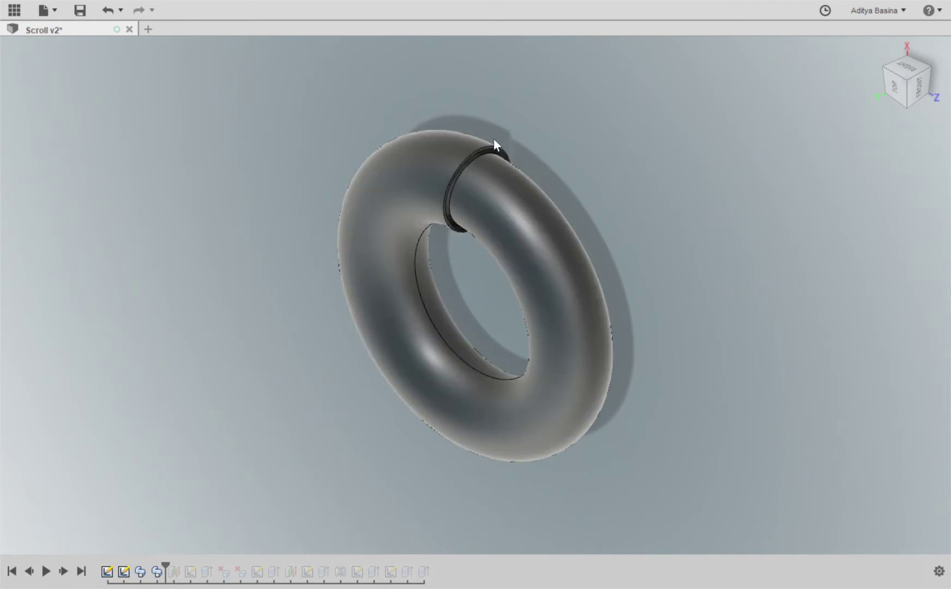
scroll(529, 144, up, 3)
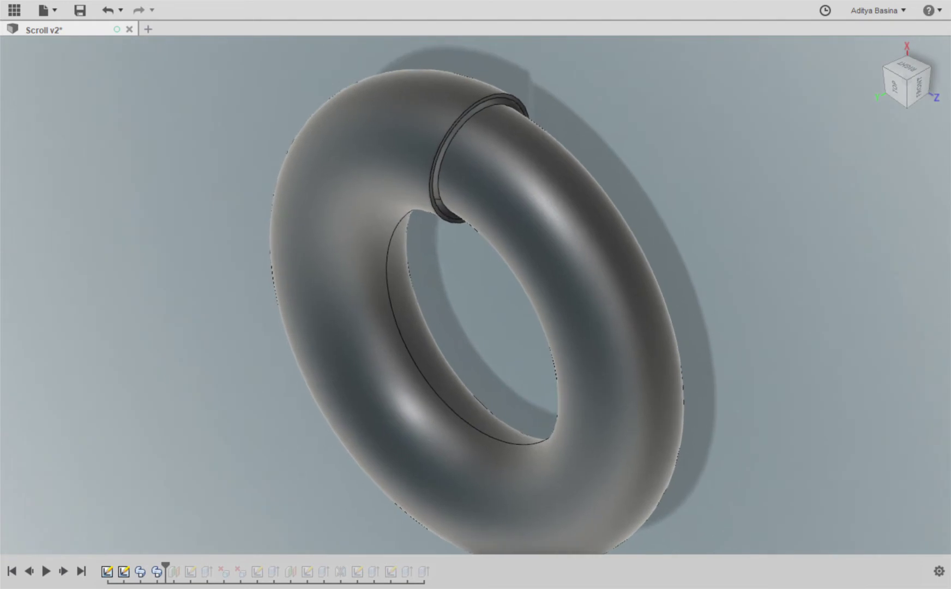
scroll(447, 294, down, 3)
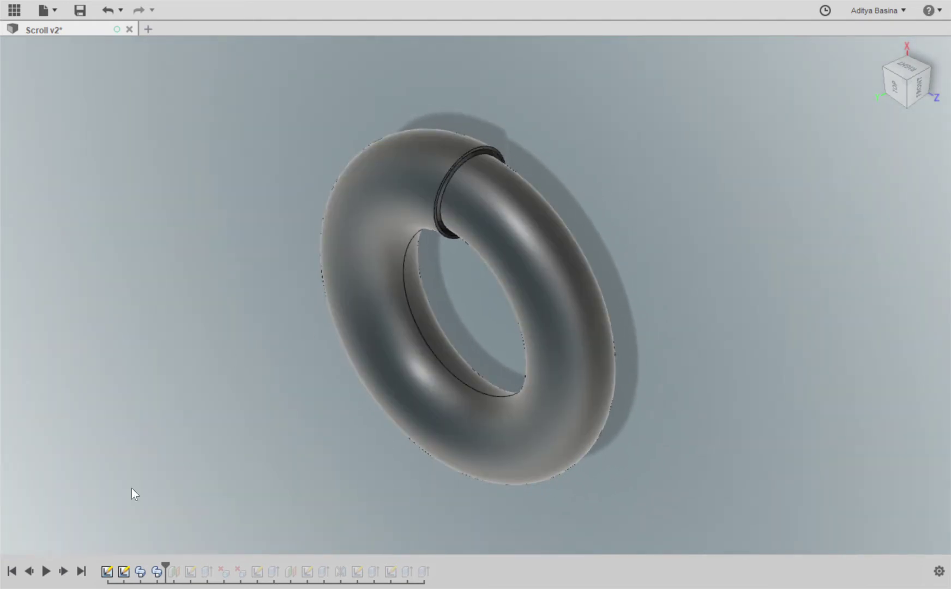
Step the design history forward to the construction plane beside the ring and the concentric-circle sketch on it.
click(64, 571)
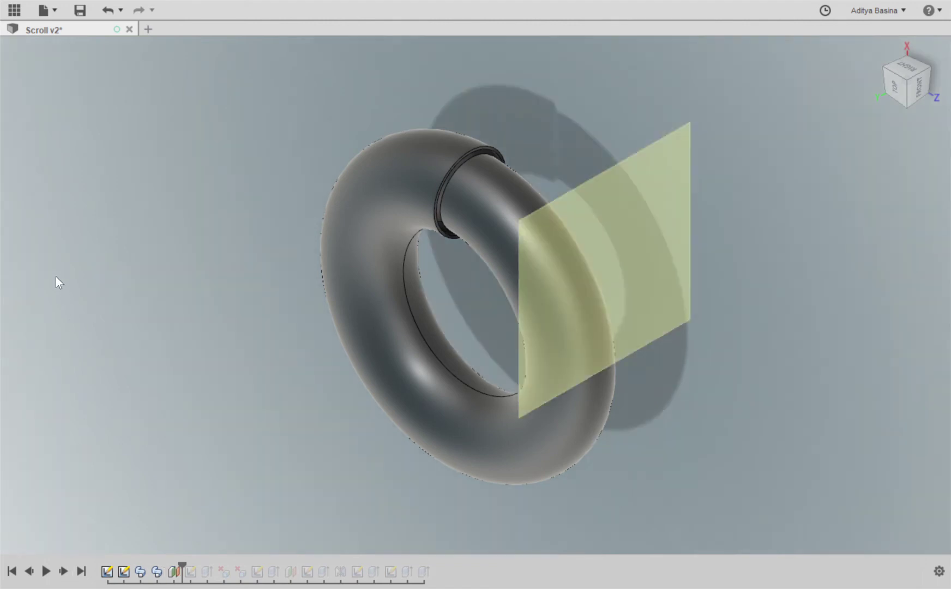
shift+middle_drag(311, 311, 398, 249)
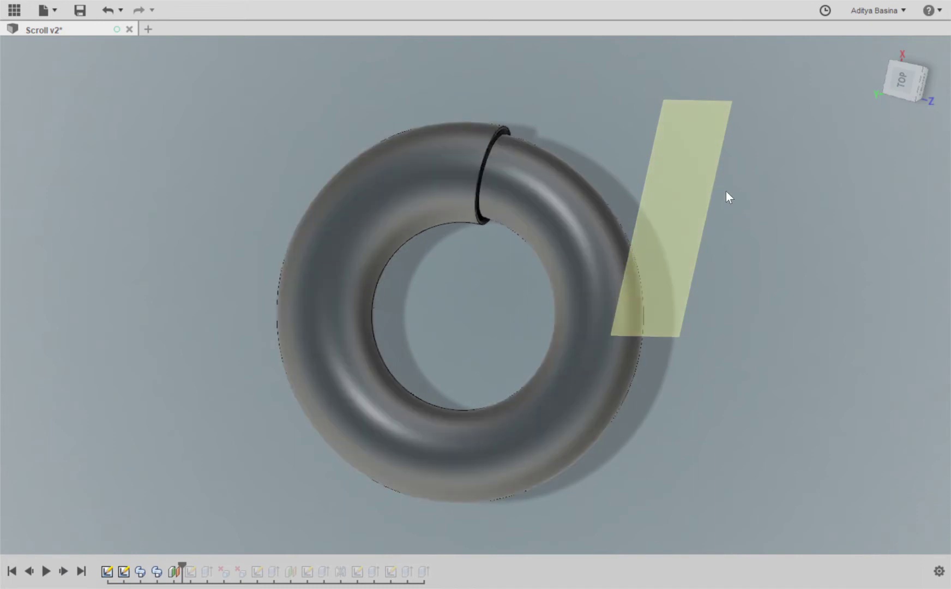
click(65, 571)
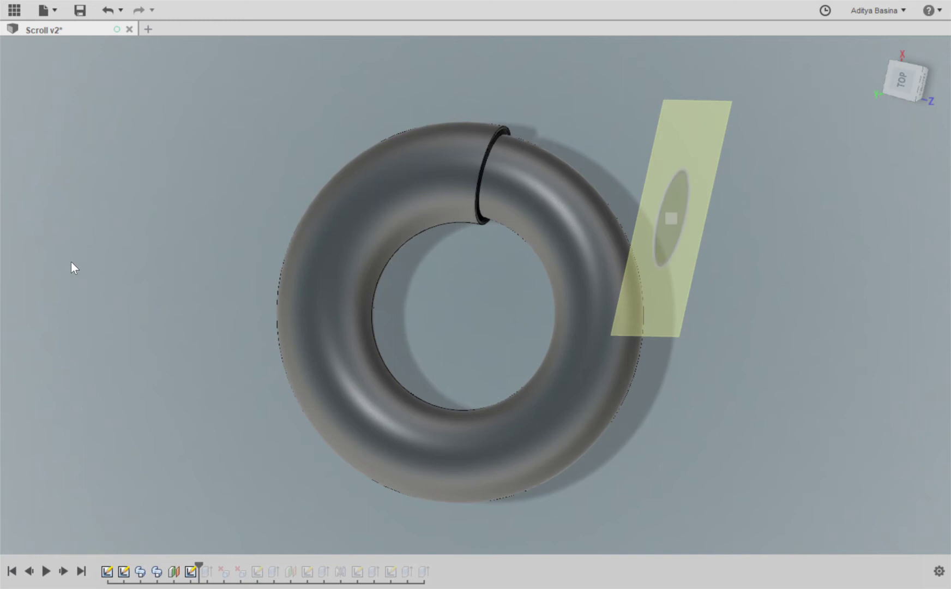
shift+middle_drag(61, 262, 14, 260)
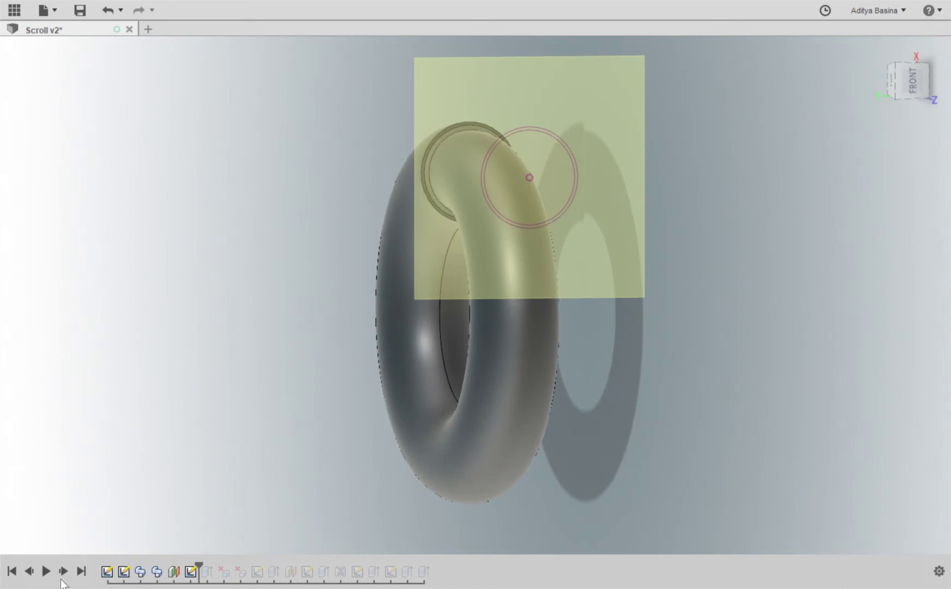
Advance the design history past the straight outlet tube's extrusion and examine where it joins the ring.
click(63, 571)
shift+middle_drag(4, 426, 26, 443)
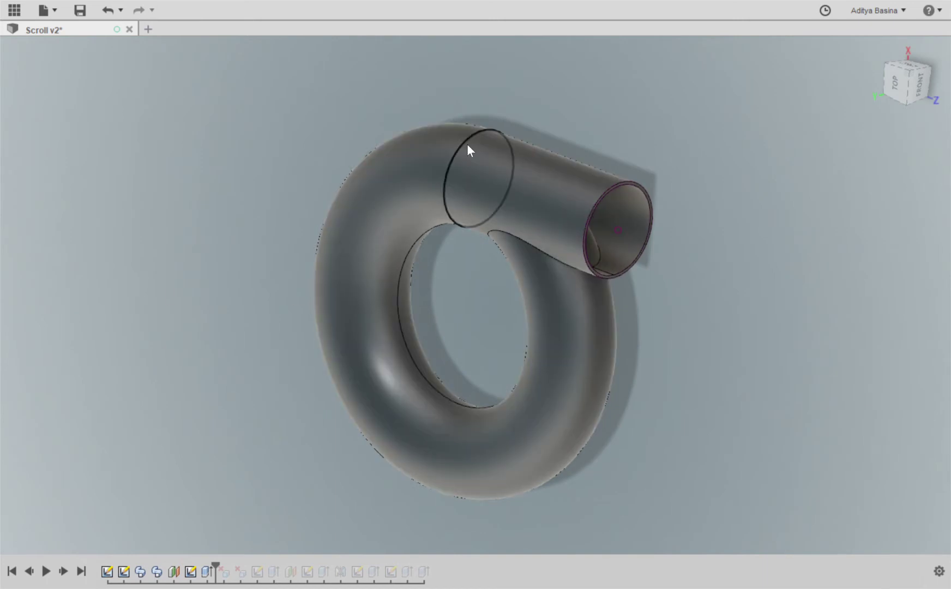
shift+middle_drag(513, 247, 558, 249)
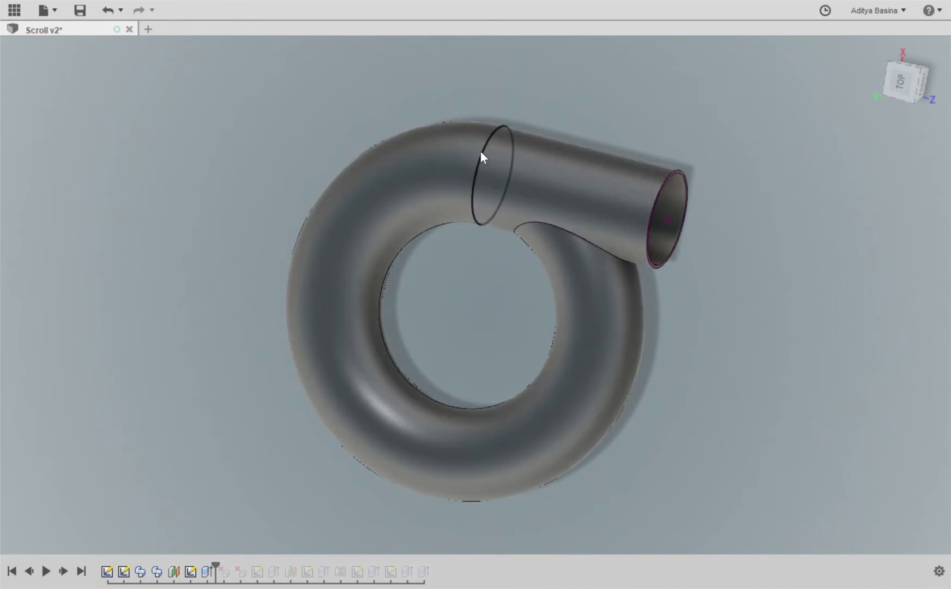
click(481, 152)
click(269, 181)
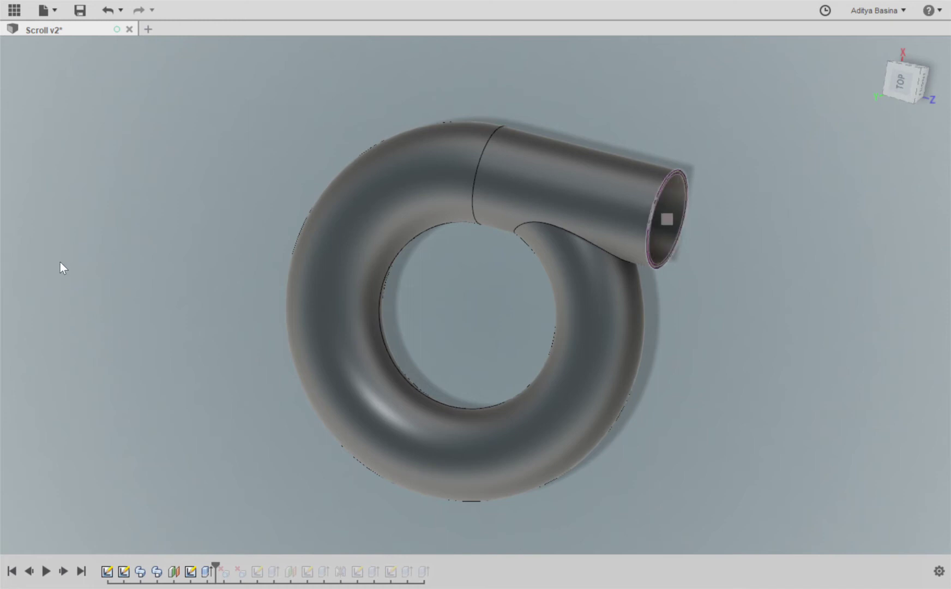
Look into the outlet tube's open end and select the ring face that blocks its bore.
mouse_move(176, 310)
shift+middle_down()
mouse_move(41, 302)
mouse_move(58, 289)
shift+middle_up()
shift+middle_drag(199, 198, 195, 197)
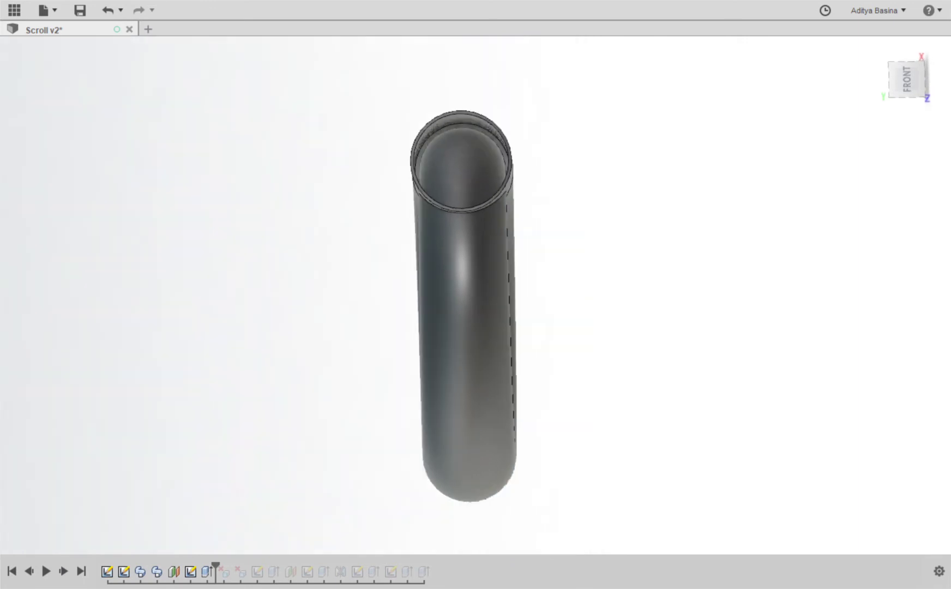
shift+middle_drag(409, 186, 436, 188)
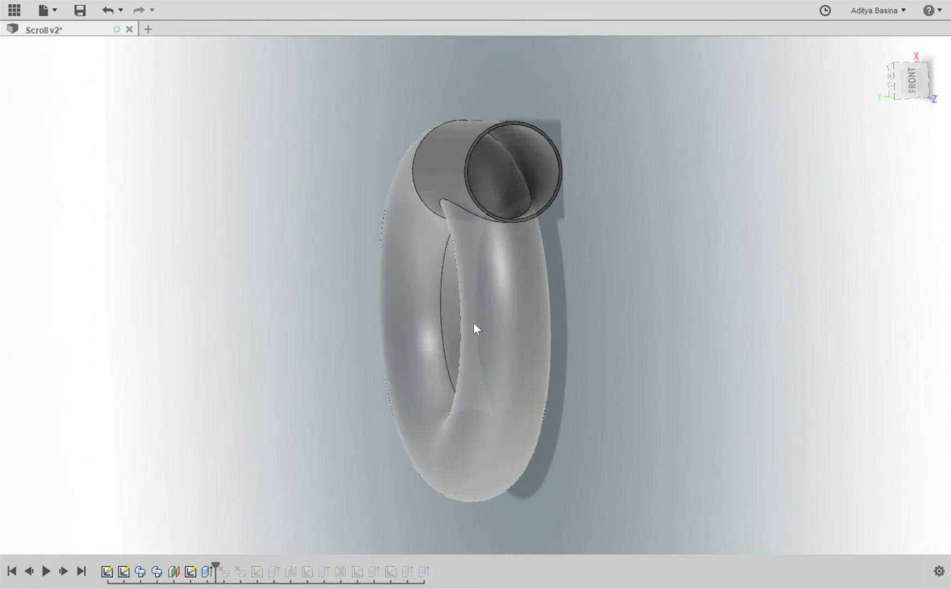
scroll(485, 253, up, 4)
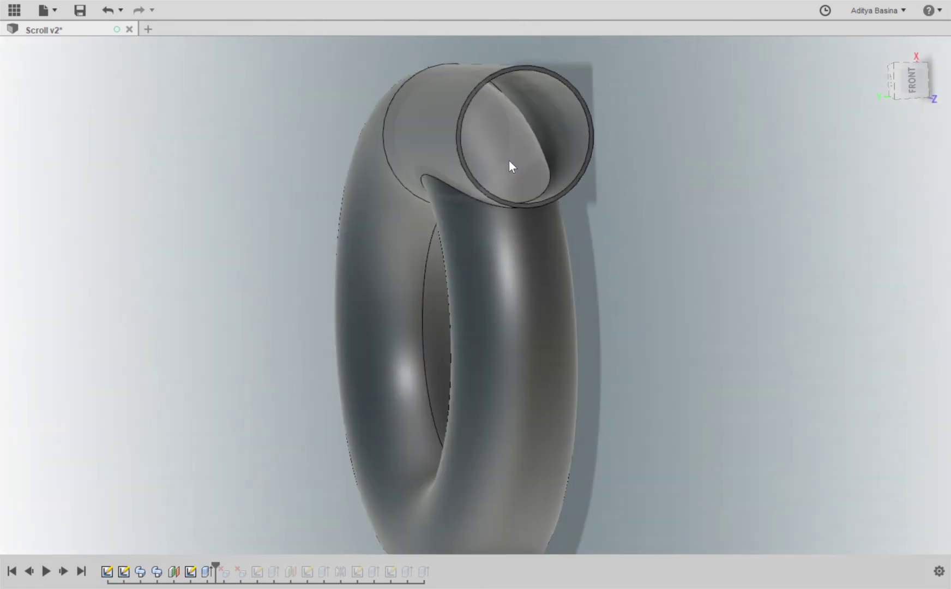
click(509, 161)
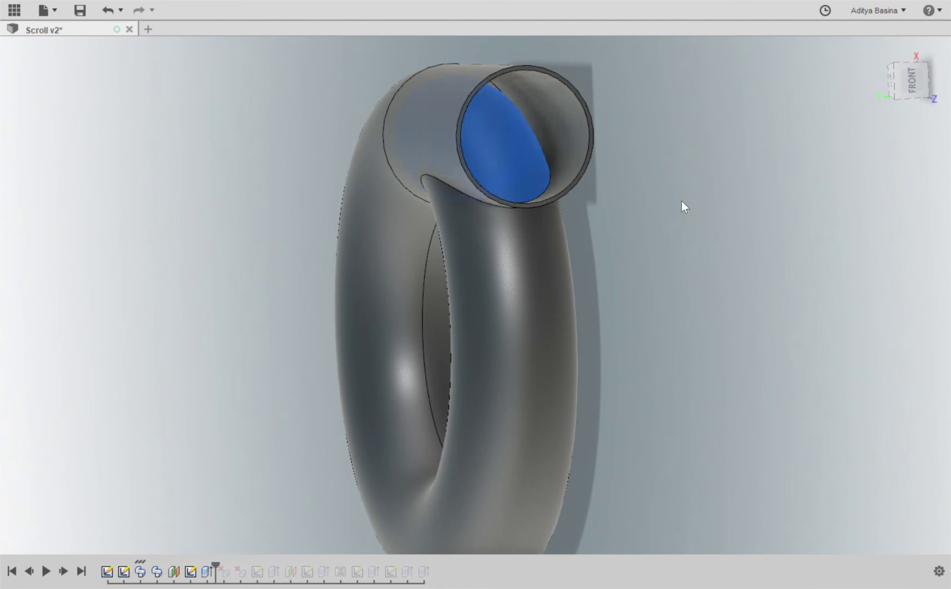
shift+middle_drag(681, 201, 663, 196)
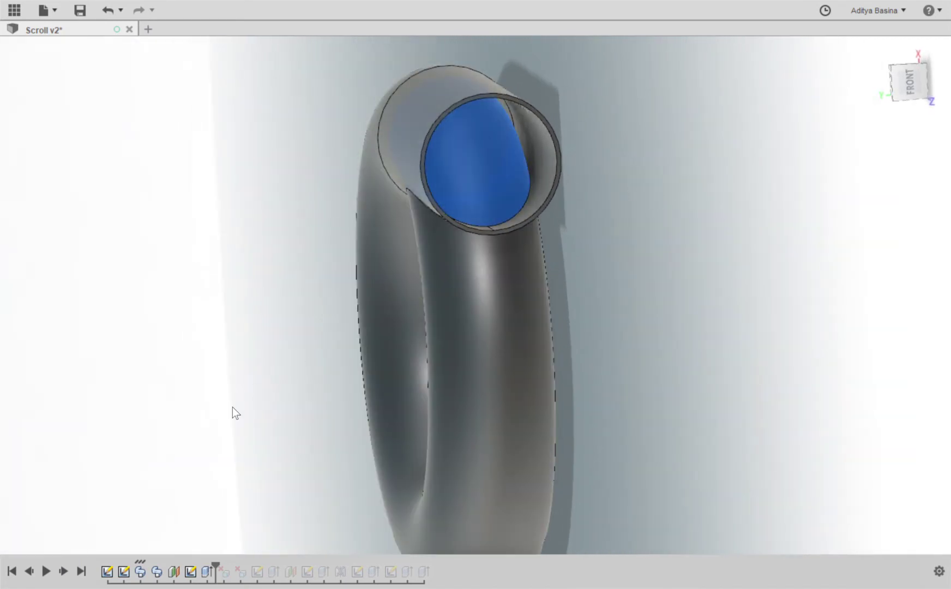
Advance the design history past the first delete feature and inspect the outlet bore, including in section from the Left view.
click(64, 569)
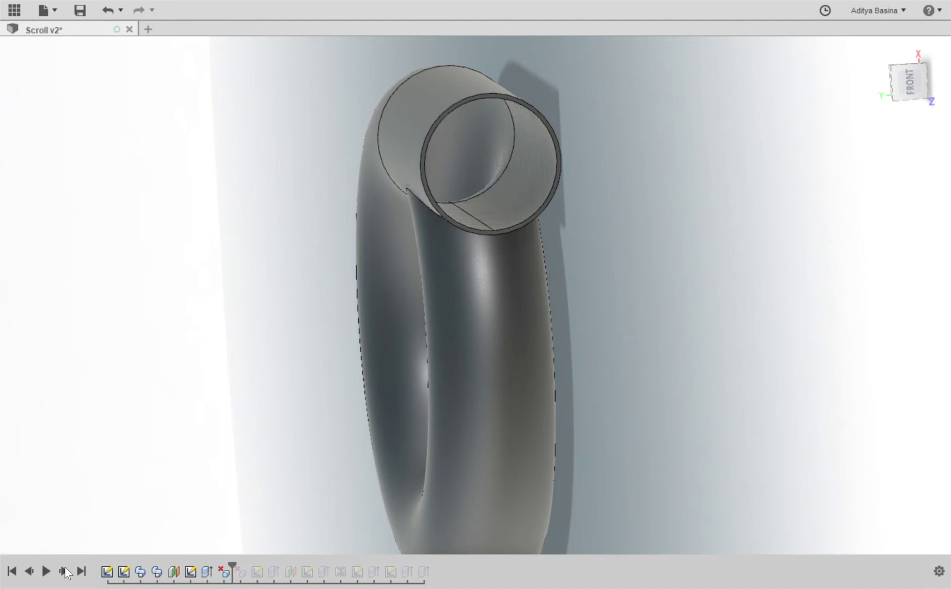
shift+middle_drag(237, 356, 175, 383)
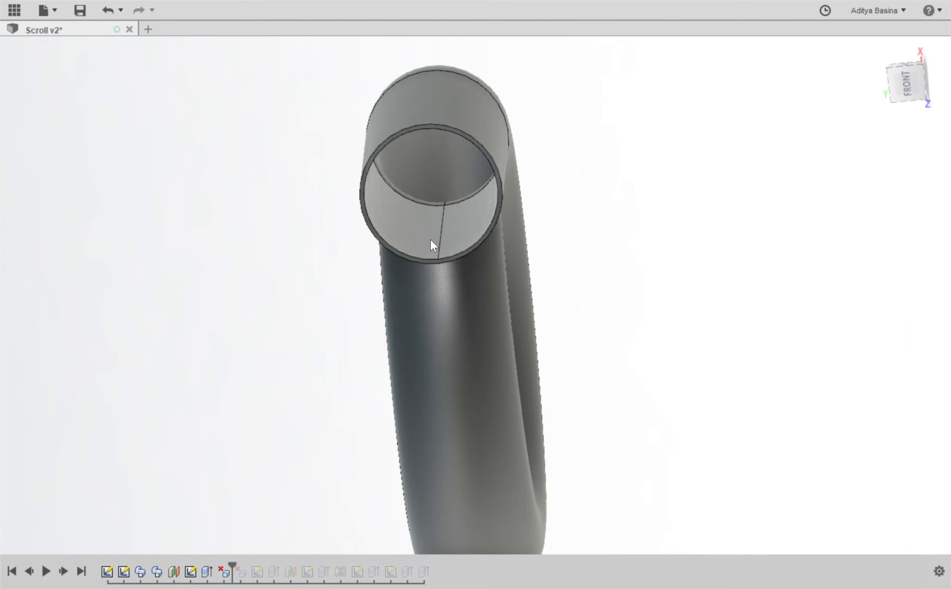
shift+middle_drag(451, 243, 256, 240)
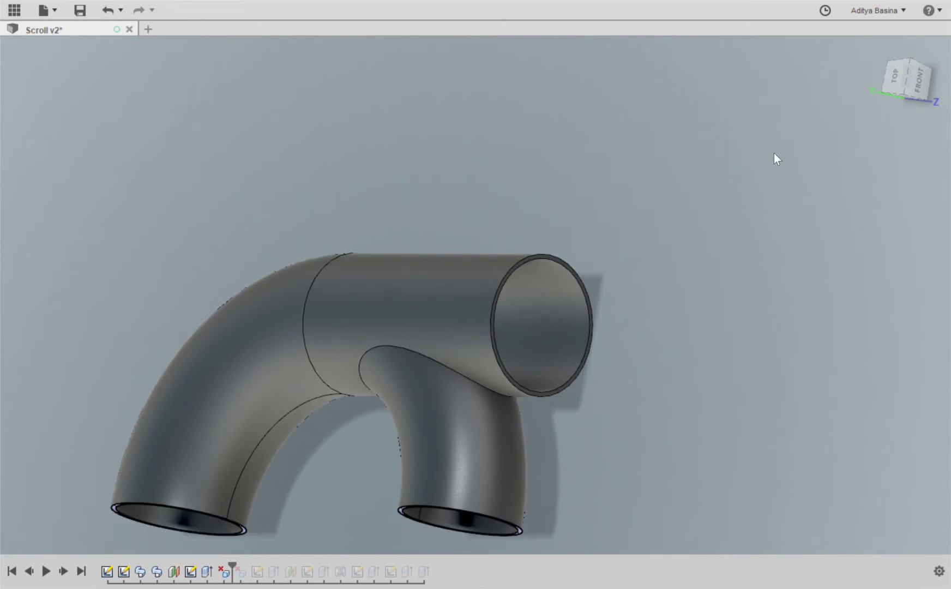
shift+middle_drag(868, 160, 917, 112)
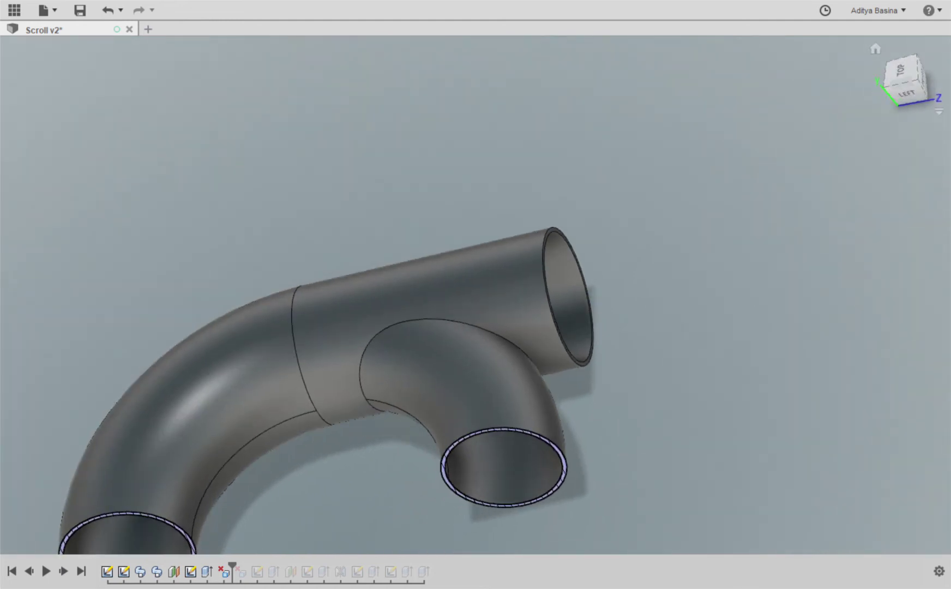
click(909, 99)
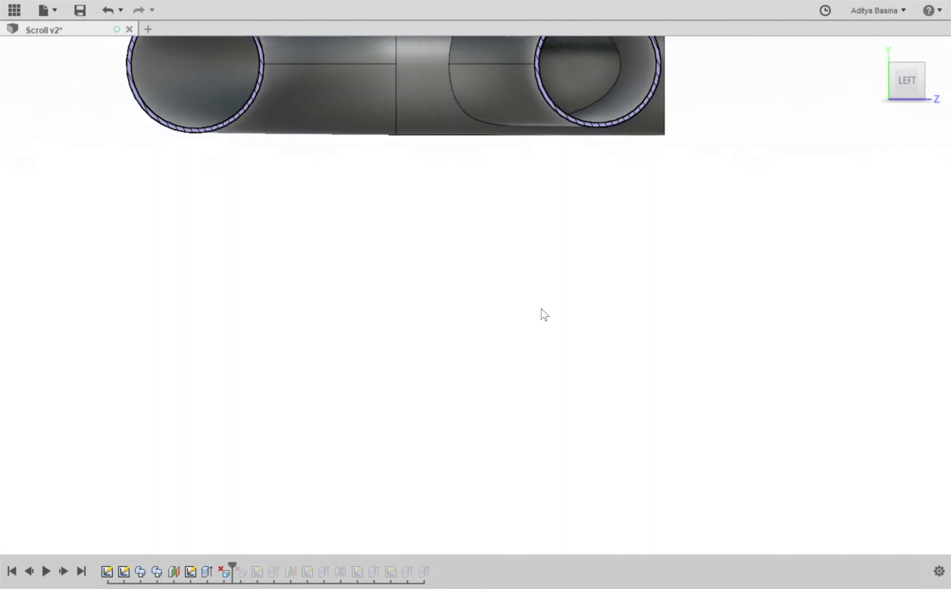
Centre the section view on the outlet tube and select the ring face that still closes off its bore.
click(477, 545)
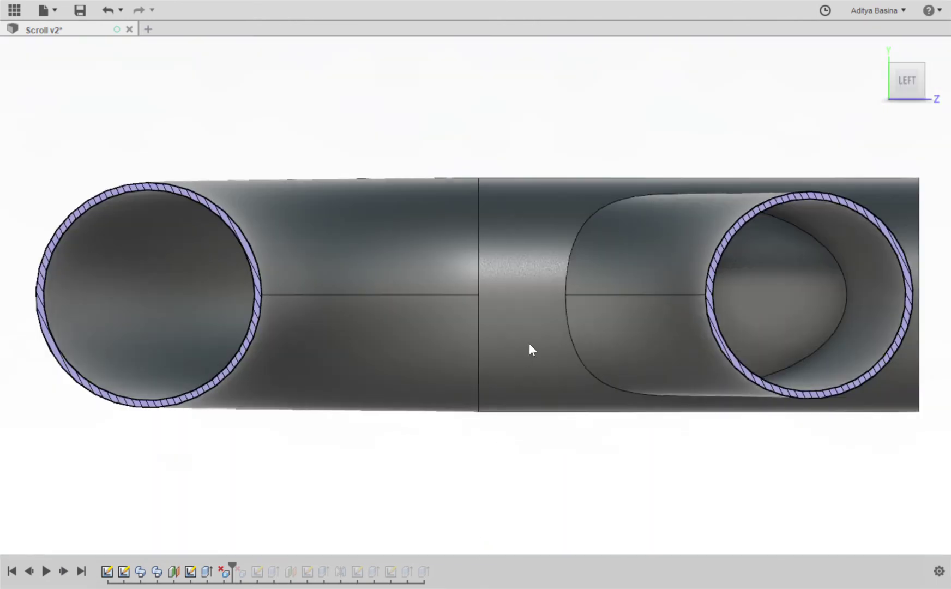
click(777, 303)
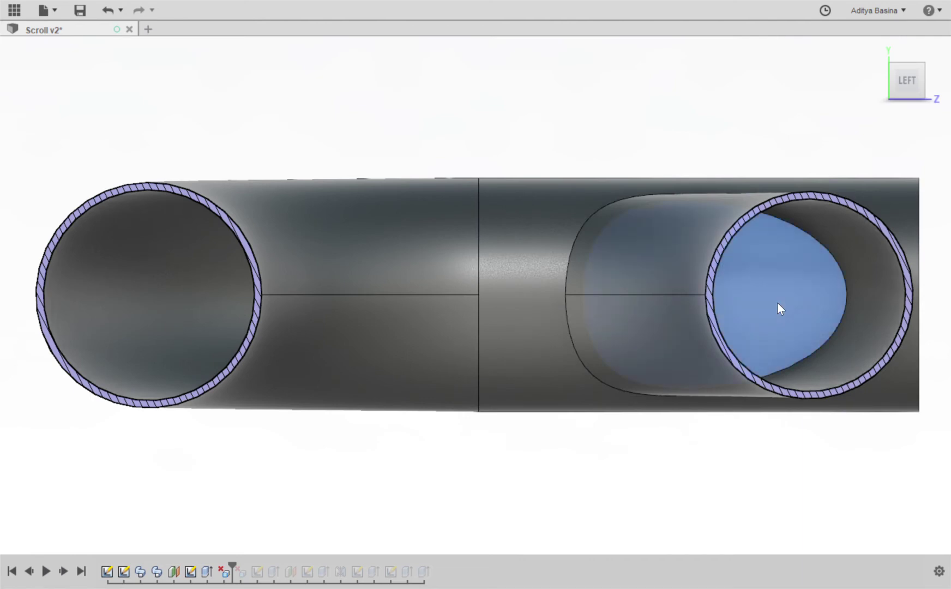
shift+middle_drag(777, 303, 654, 306)
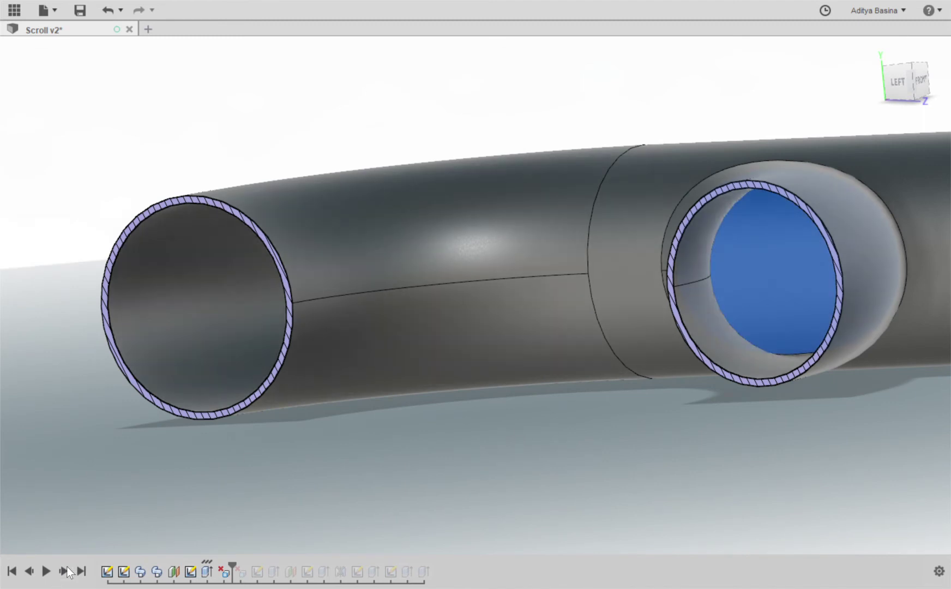
Advance the design history past the second delete feature and examine the opened outlet bore and the whole ring.
click(67, 568)
mouse_move(371, 486)
shift+middle_down()
mouse_move(322, 496)
mouse_move(169, 431)
mouse_move(205, 420)
mouse_move(246, 447)
shift+middle_up()
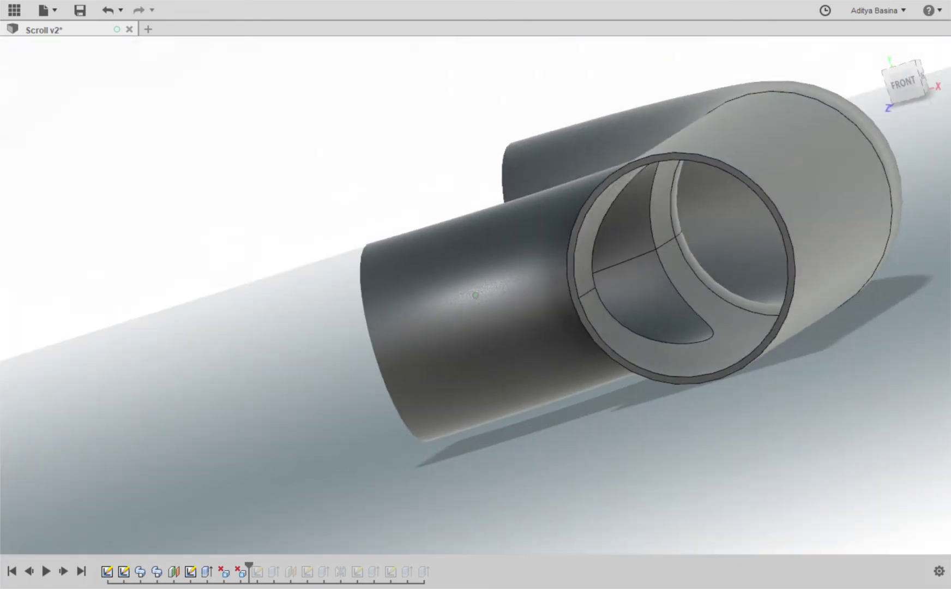
shift+middle_drag(476, 295, 486, 306)
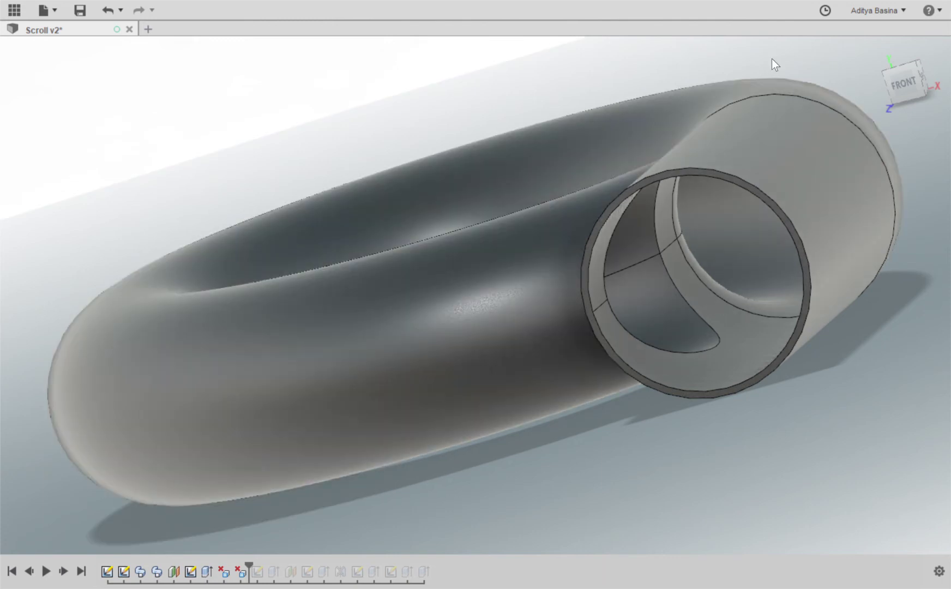
click(877, 49)
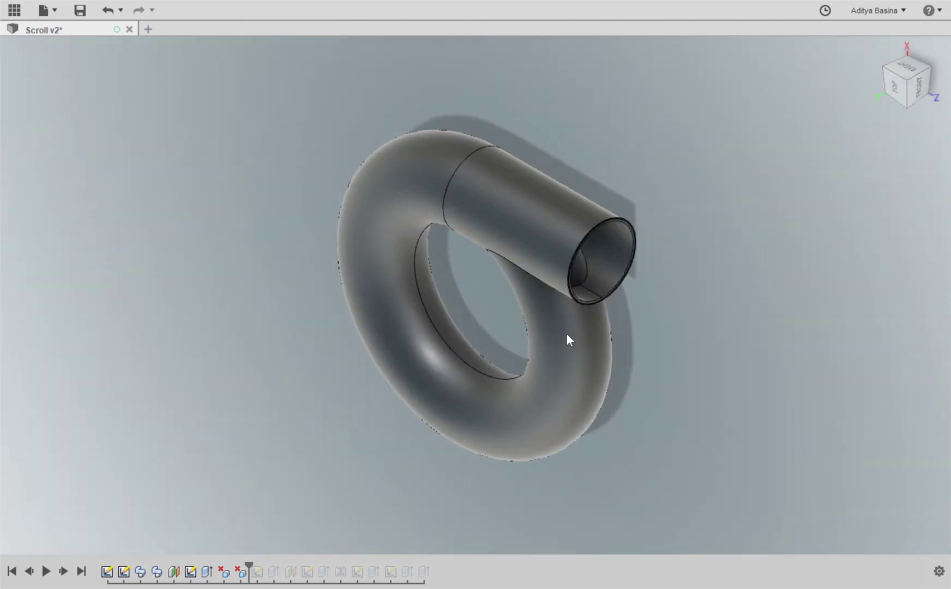
shift+middle_drag(674, 348, 747, 295)
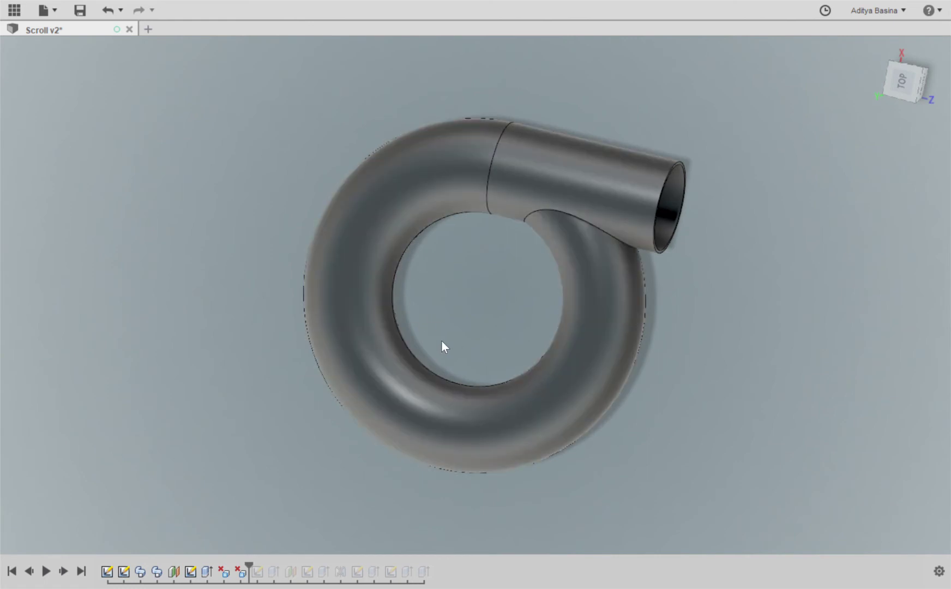
Step the design history past the centre circle sketch and its cut extrusion, inspecting the ring's inner opening from the Top view.
click(63, 572)
click(902, 86)
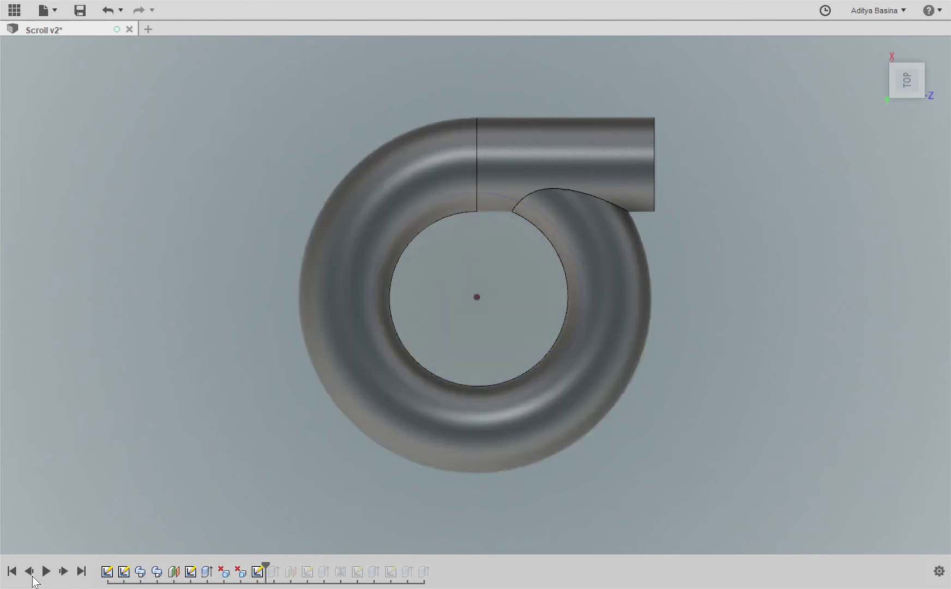
click(63, 571)
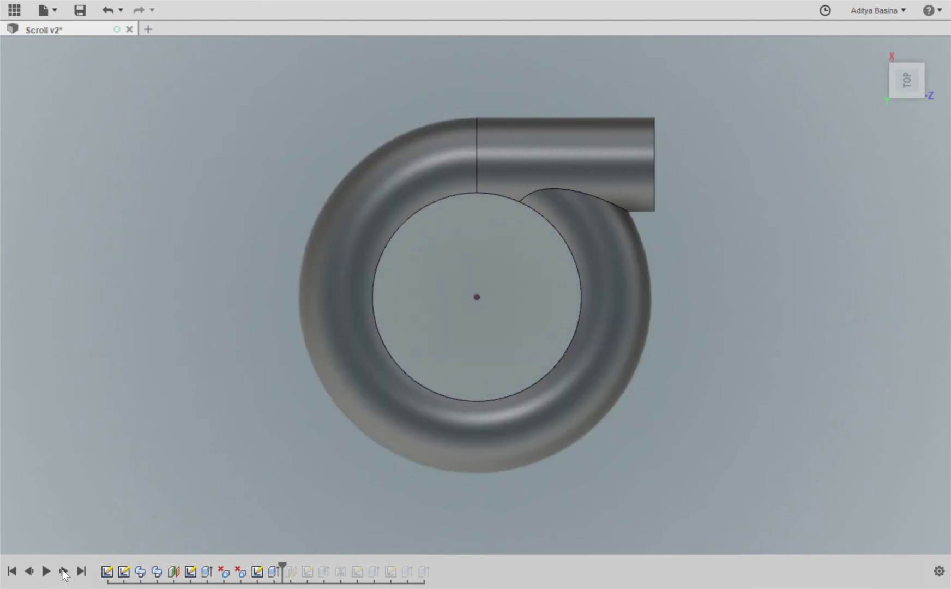
shift+middle_drag(605, 393, 570, 390)
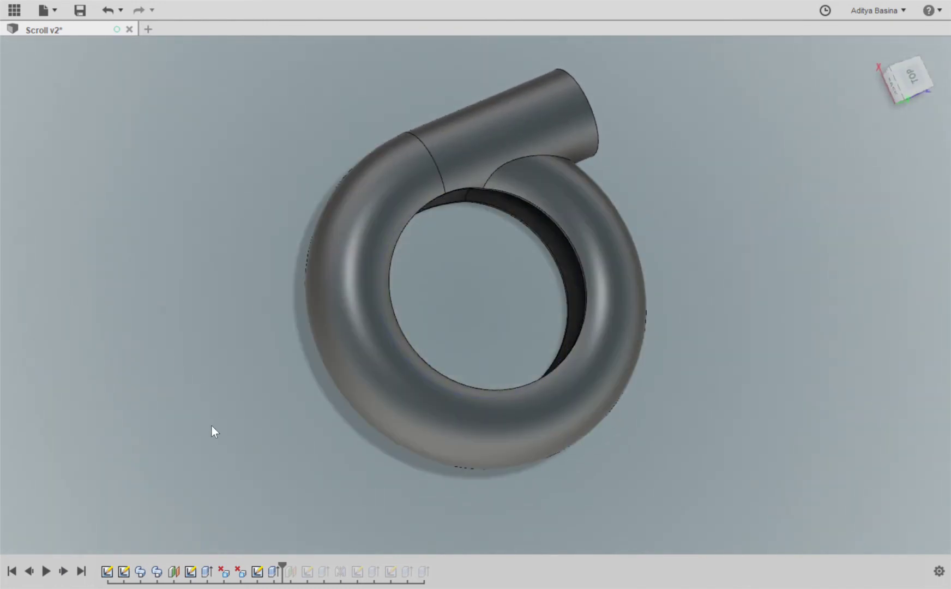
Step the design history to the construction plane in the ring's opening and its circle sketch, and select the sketch's larger circle.
click(64, 572)
click(56, 329)
shift+middle_drag(260, 386, 257, 305)
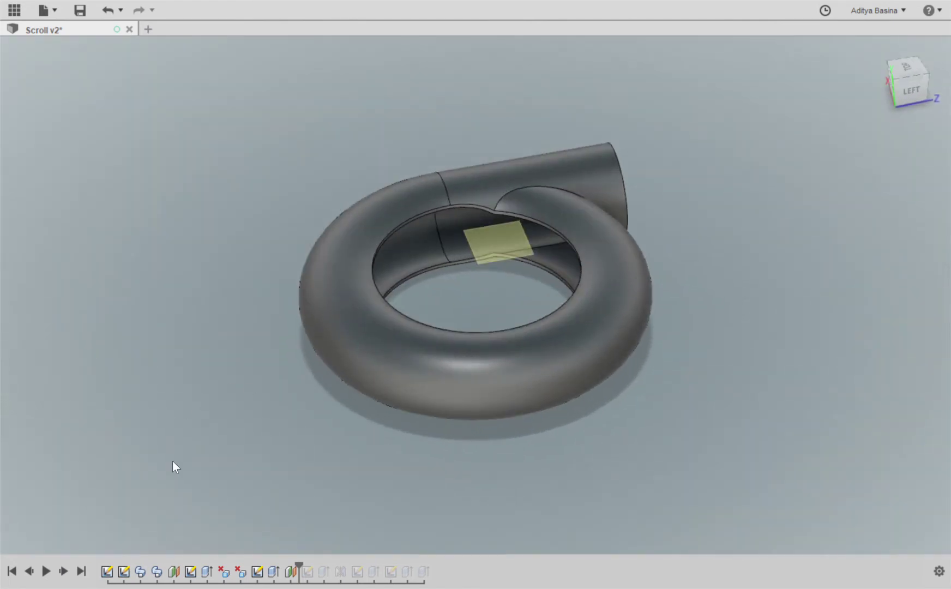
click(60, 573)
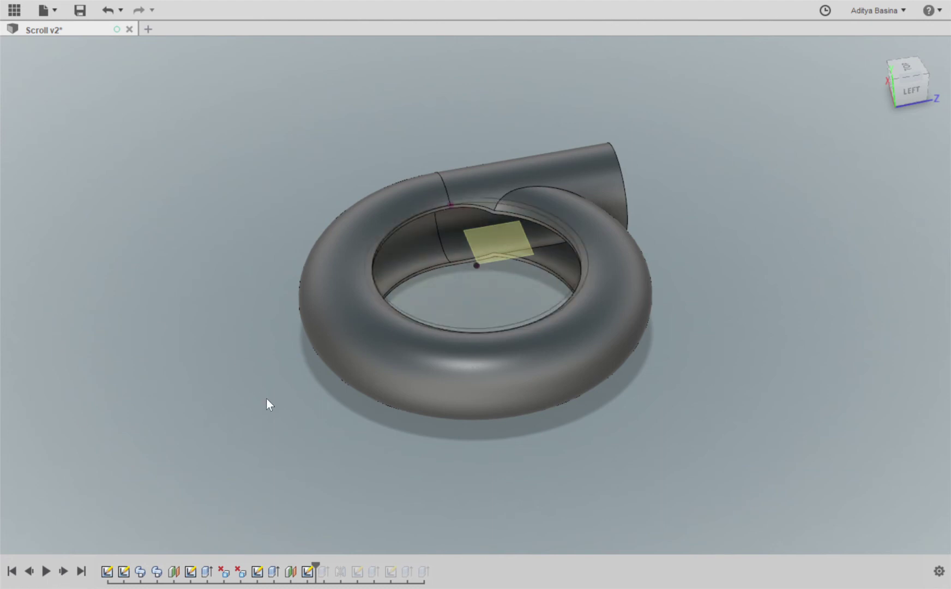
shift+middle_drag(266, 399, 267, 502)
scroll(476, 295, up, 1)
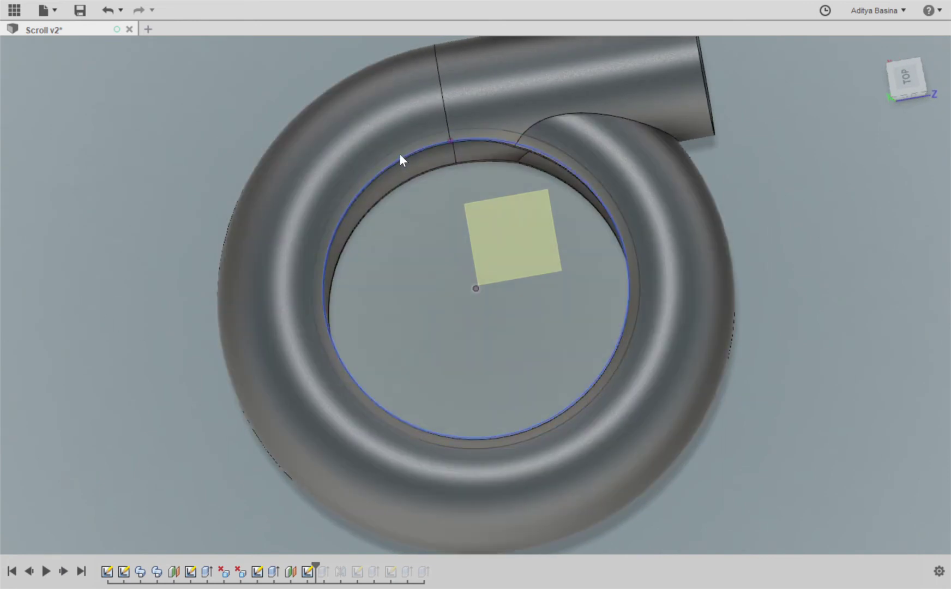
click(401, 153)
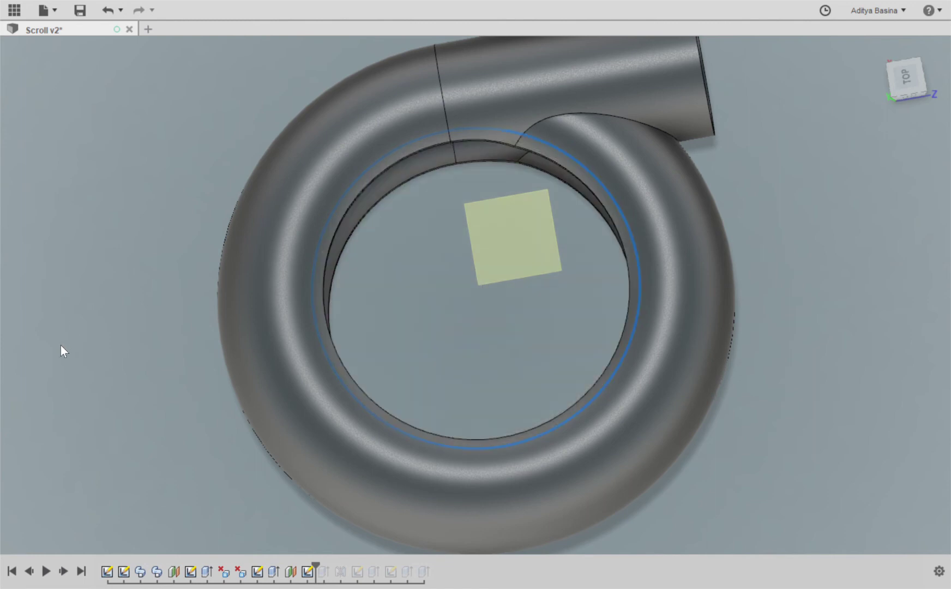
Advance the design history past the disc extrusion and examine how the disc's edge meets the ring.
click(63, 571)
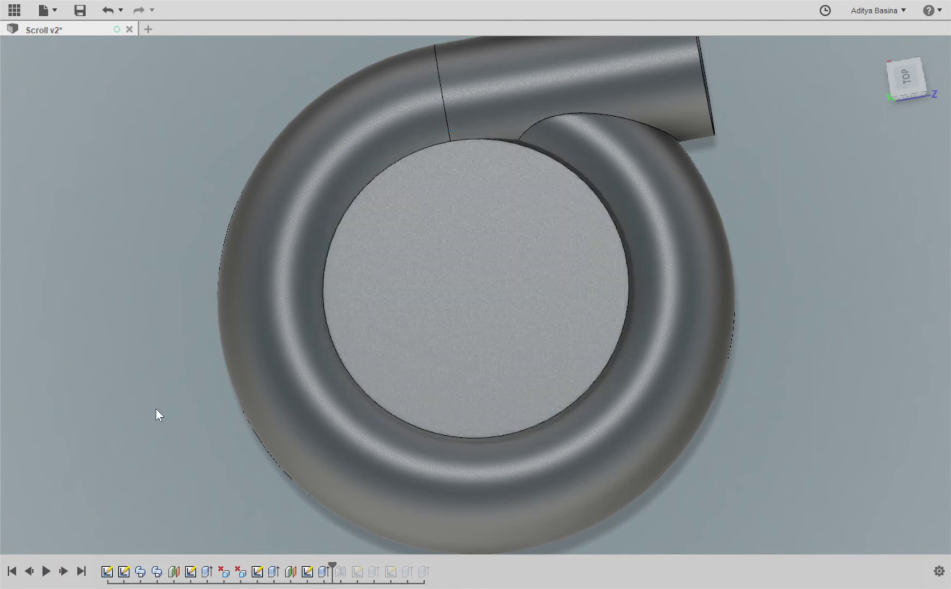
shift+middle_drag(156, 408, 157, 281)
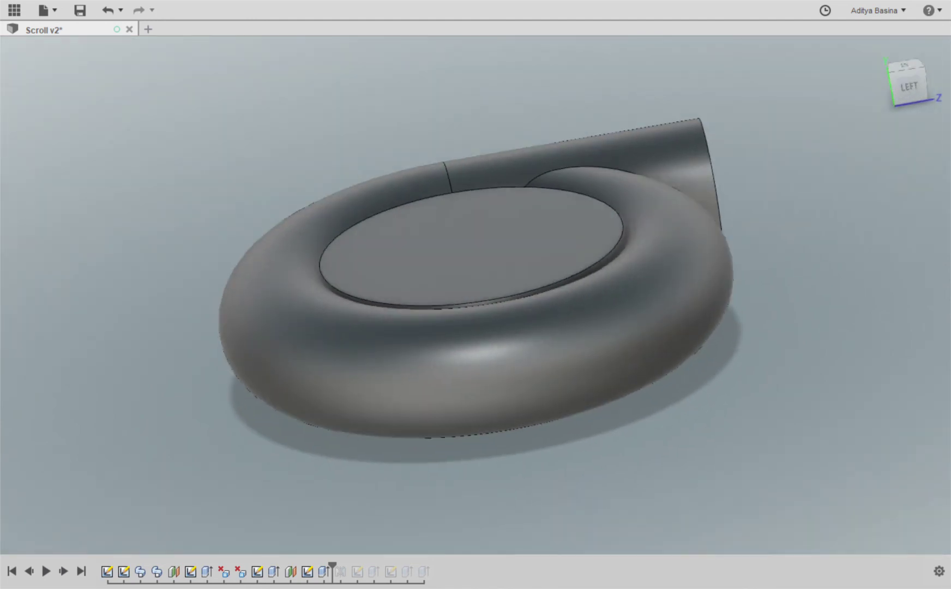
scroll(512, 304, up, 5)
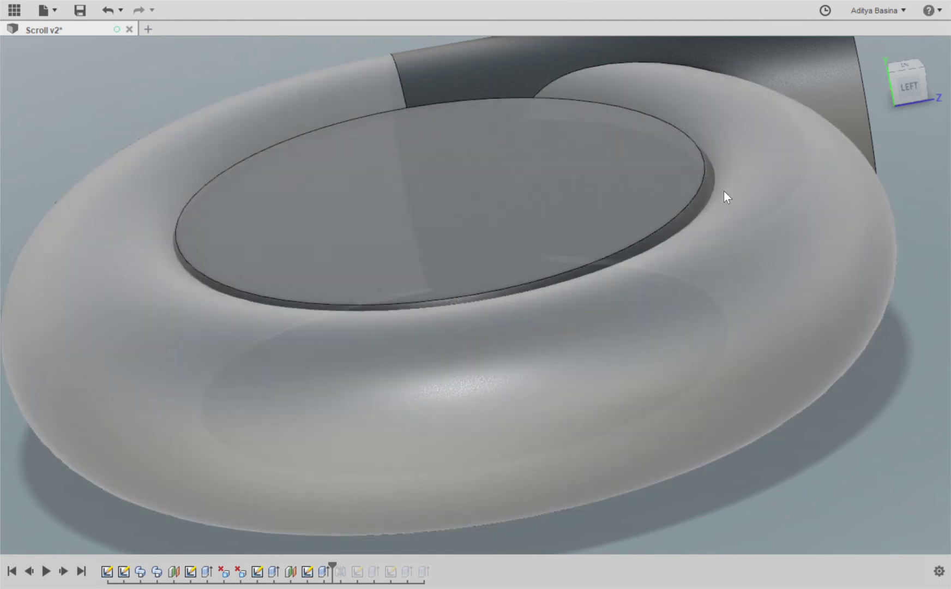
scroll(428, 355, down, 5)
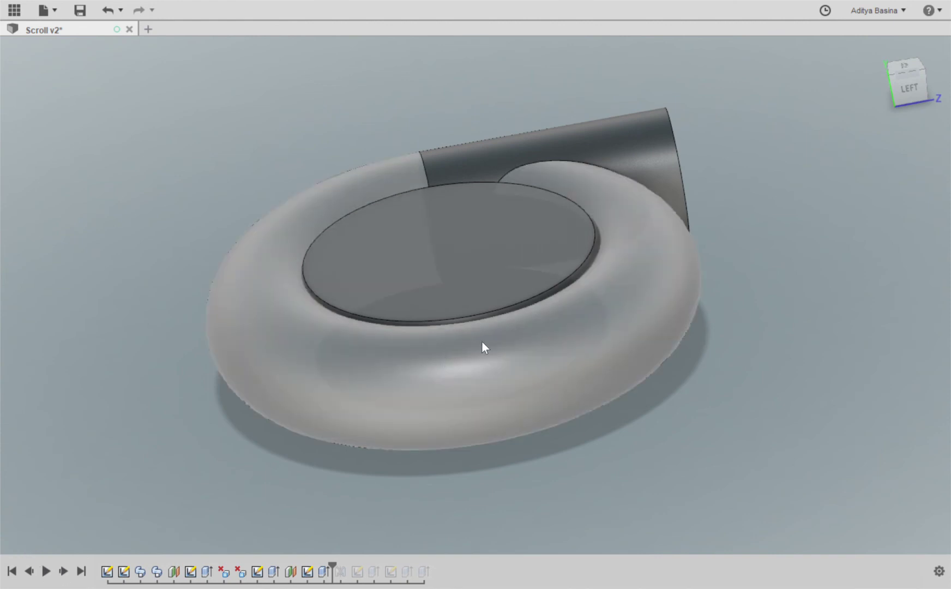
Advance the design history past the mirror feature and compare the ring's underside before and after it.
click(65, 570)
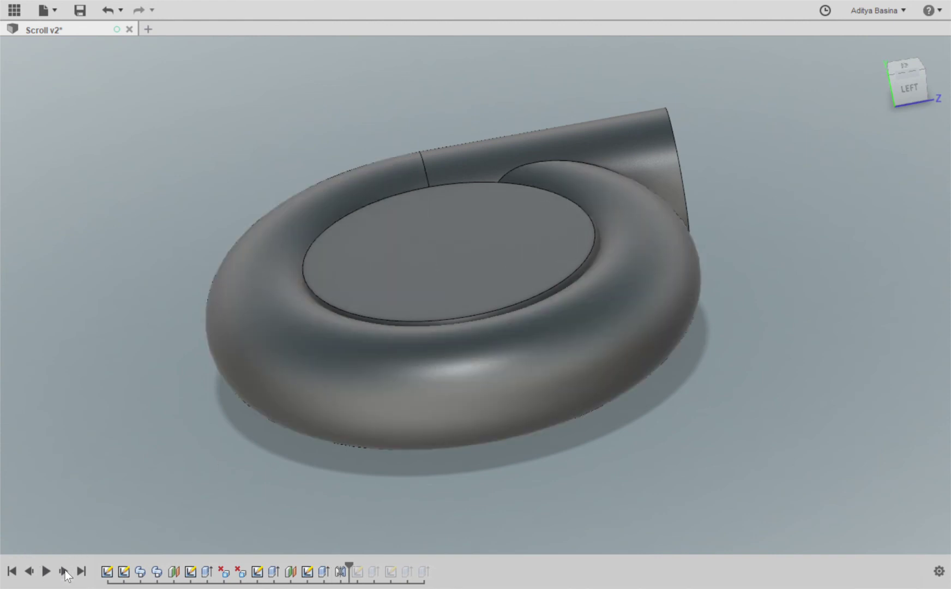
shift+middle_drag(454, 299, 448, 239)
click(31, 573)
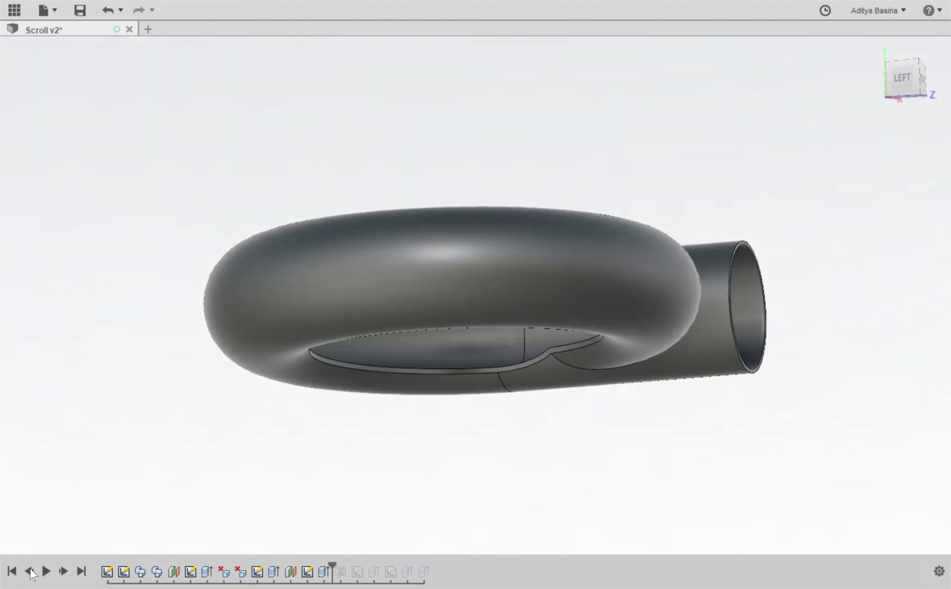
click(64, 572)
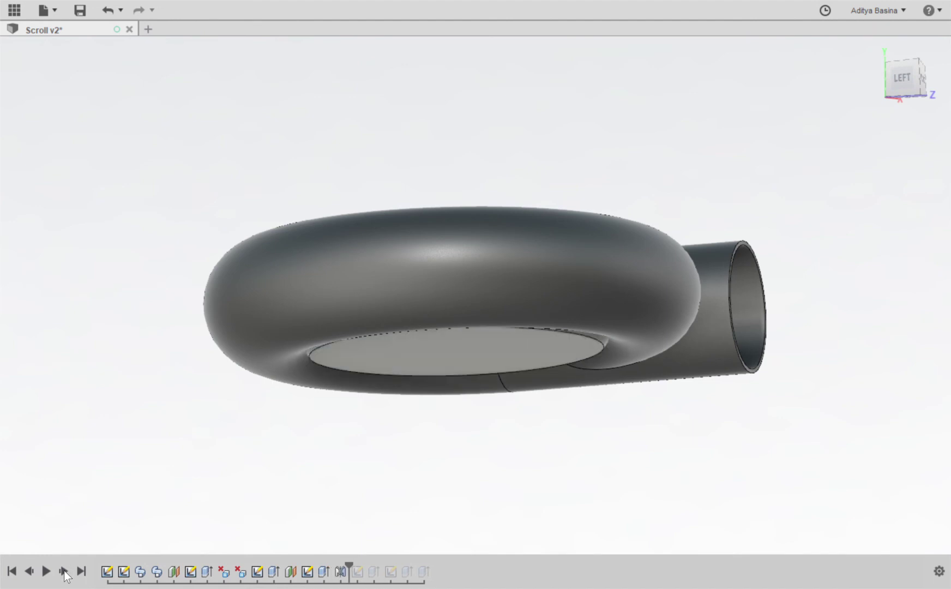
shift+middle_drag(454, 240, 454, 329)
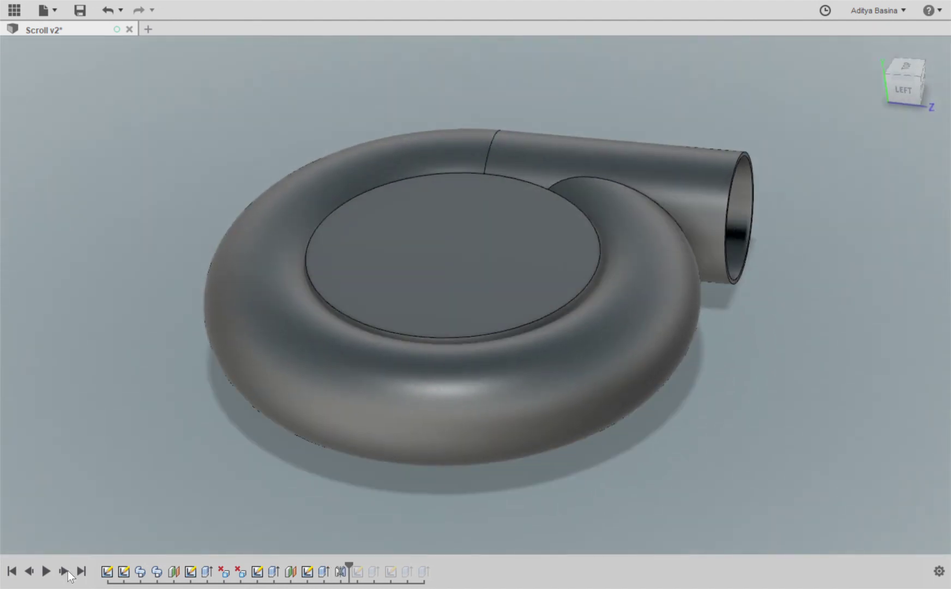
Step the design history past the circle sketch on the upper disc and the cut extrusion that opens it, and inspect the rim.
click(63, 571)
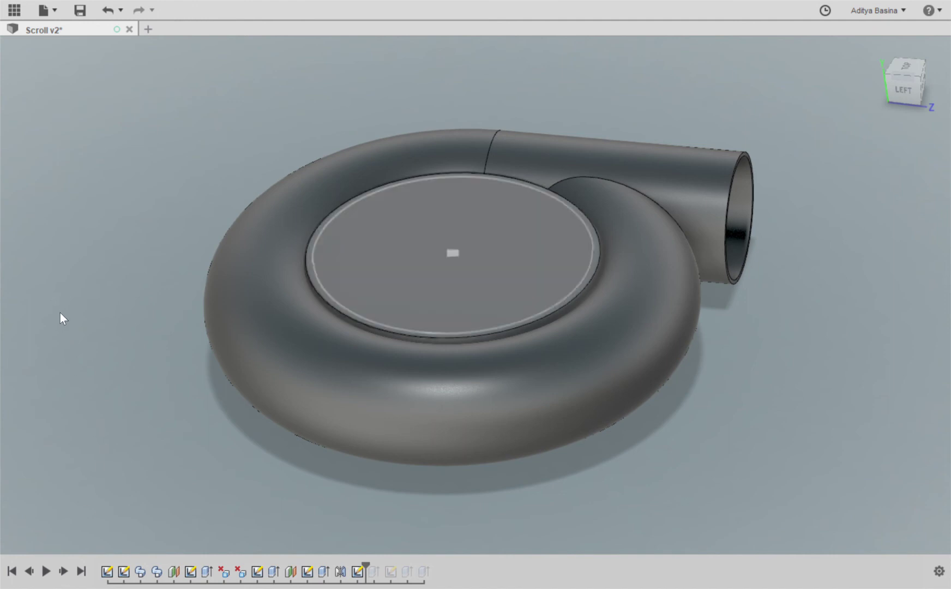
shift+middle_drag(203, 451, 205, 514)
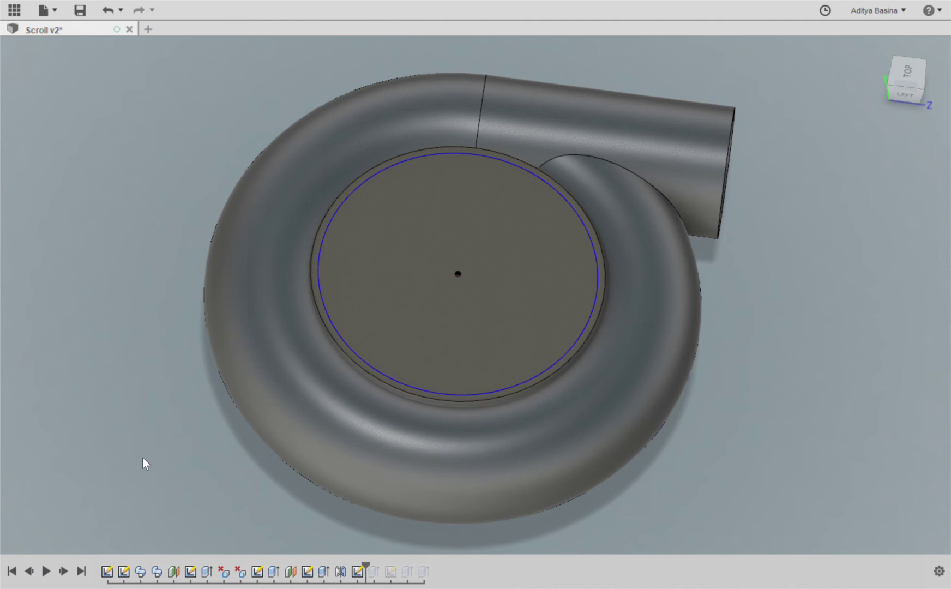
key(e)
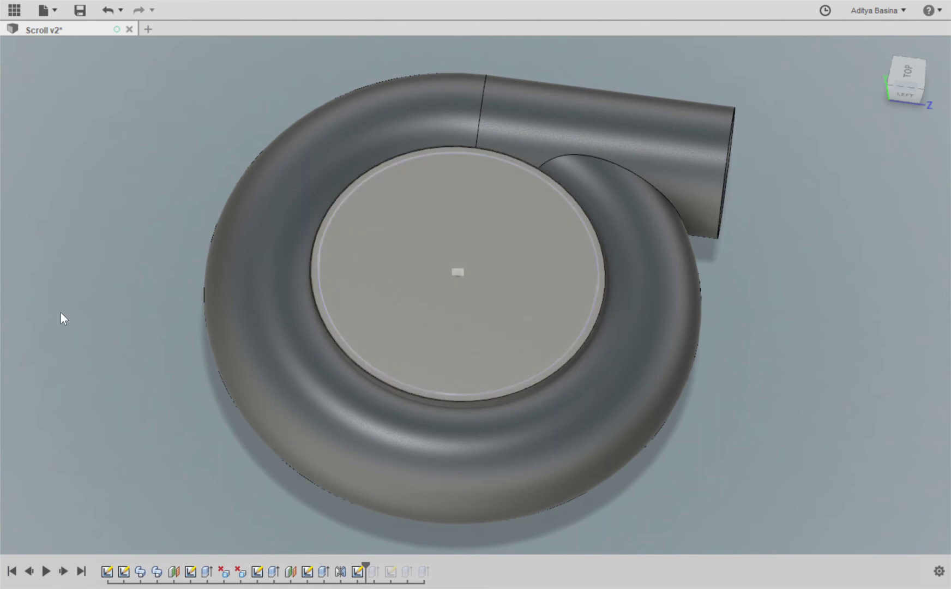
click(62, 573)
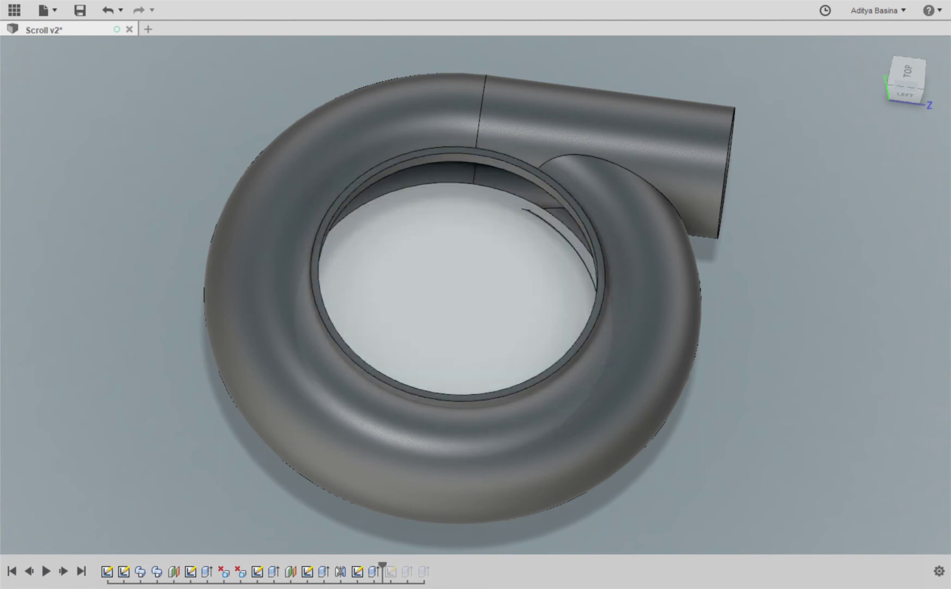
shift+middle_drag(491, 327, 420, 262)
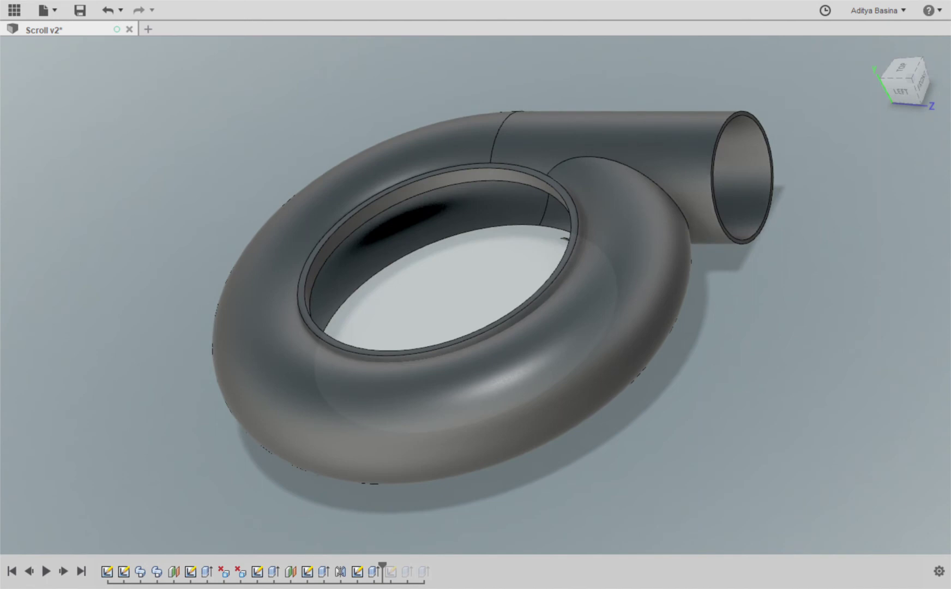
Step the design history past the last sketch and the two final extrusions, and view the centre hole and inlet collar from above.
click(63, 572)
click(64, 573)
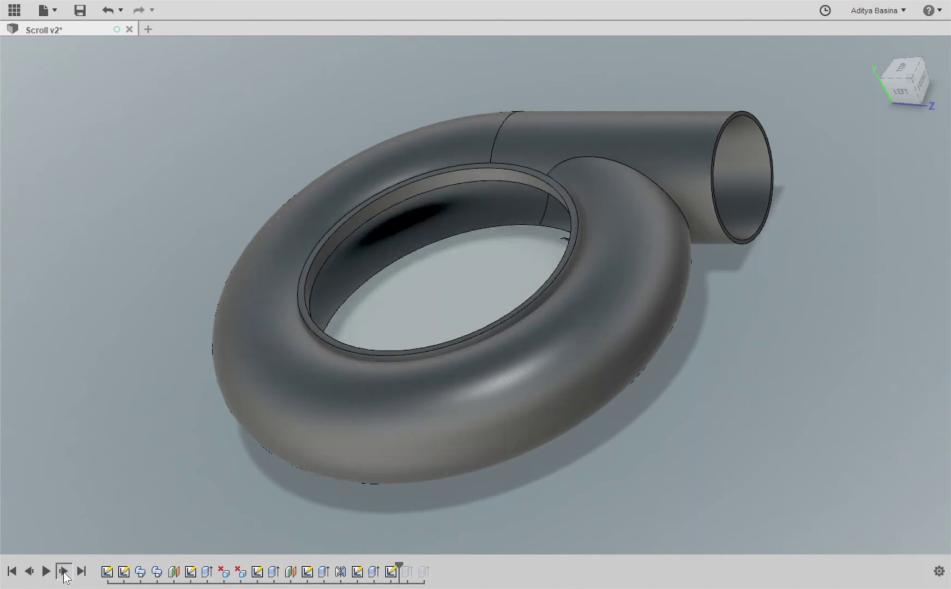
mouse_move(437, 284)
shift+middle_down()
mouse_move(452, 327)
mouse_move(456, 260)
shift+middle_up()
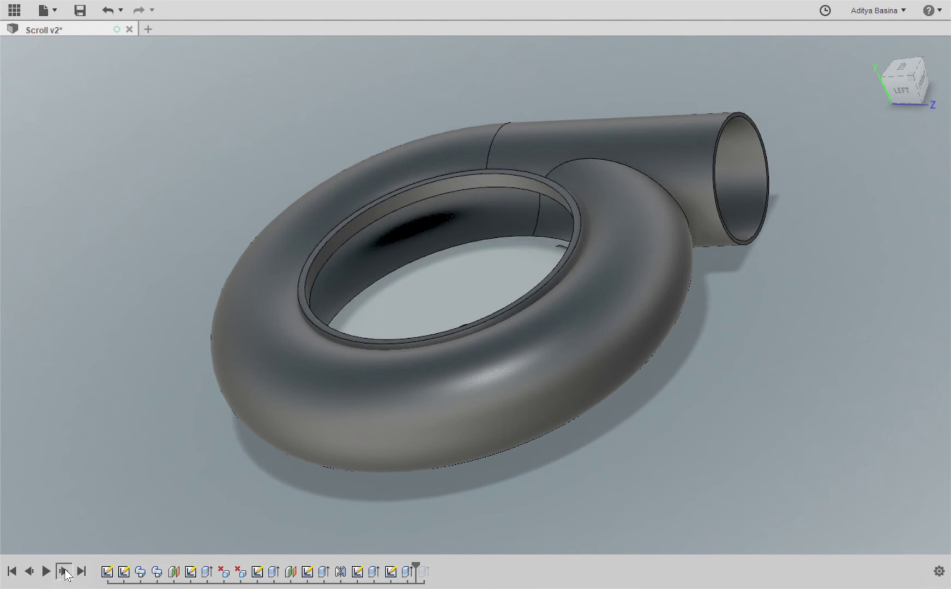
click(63, 572)
shift+middle_drag(444, 266, 452, 316)
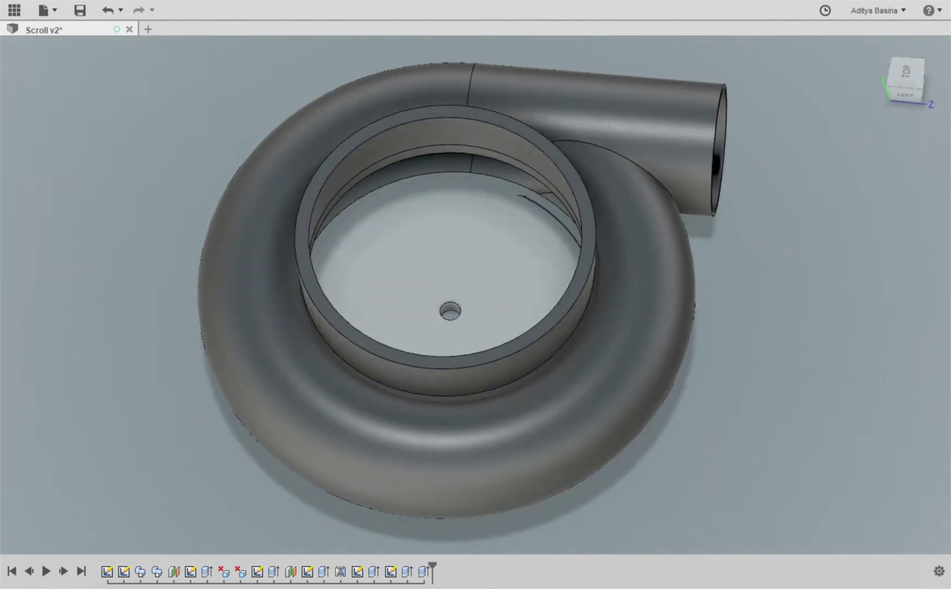
Roll the history back before the collar extrusion, select the flat rim face it starts from, and restore the final feature.
click(28, 571)
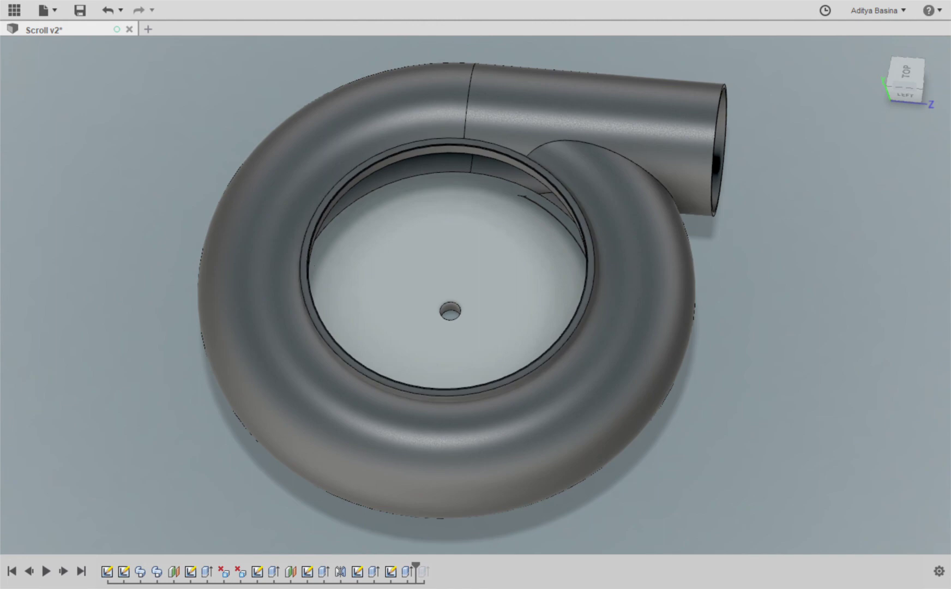
scroll(306, 258, up, 5)
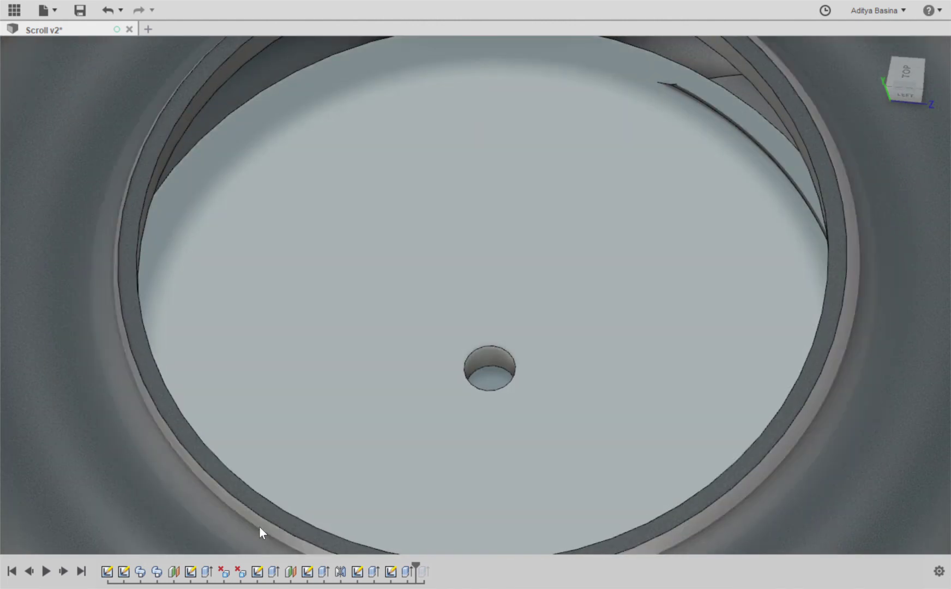
click(252, 500)
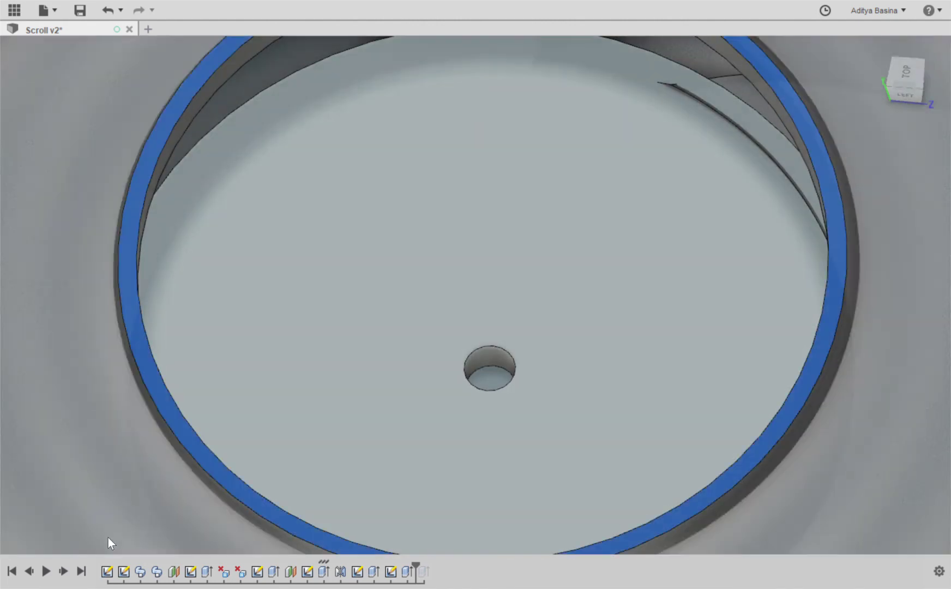
click(63, 572)
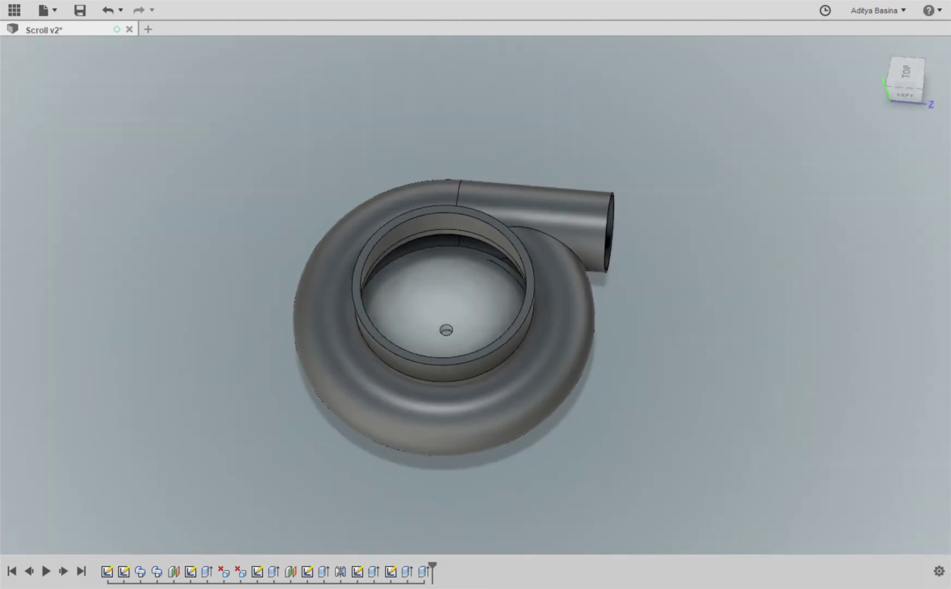
Examine the finished scroll from several angles, including the inlet collar and the inside of the outlet tube.
shift+middle_drag(557, 305, 468, 307)
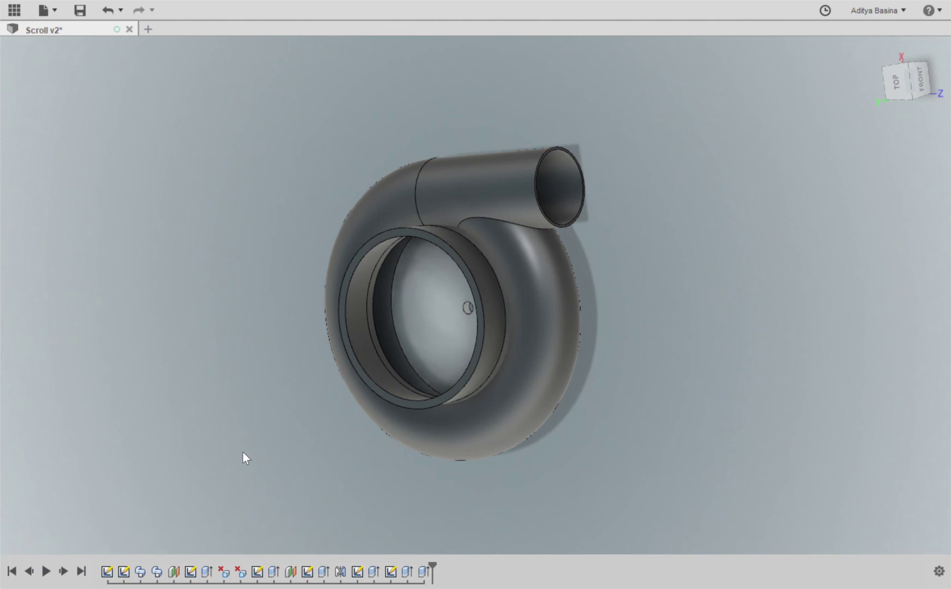
mouse_move(244, 451)
shift+middle_down()
mouse_move(322, 449)
mouse_move(244, 449)
shift+middle_up()
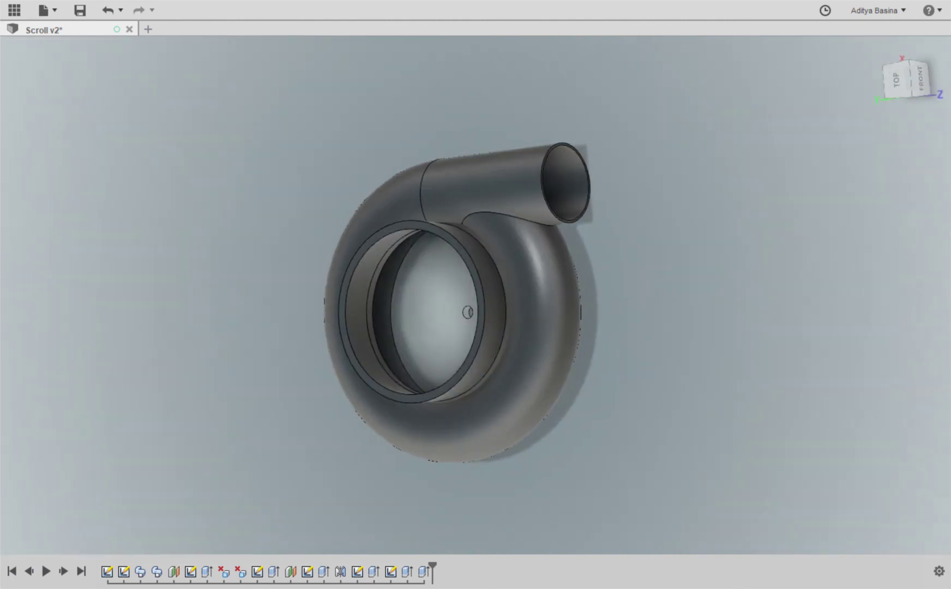
scroll(492, 273, up, 4)
shift+middle_drag(492, 274, 471, 312)
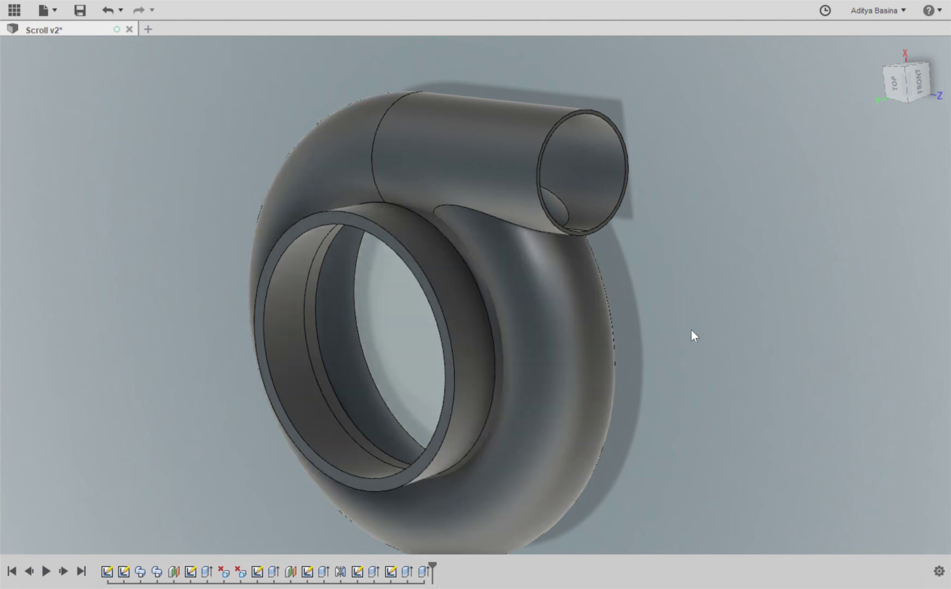
shift+middle_drag(691, 330, 658, 357)
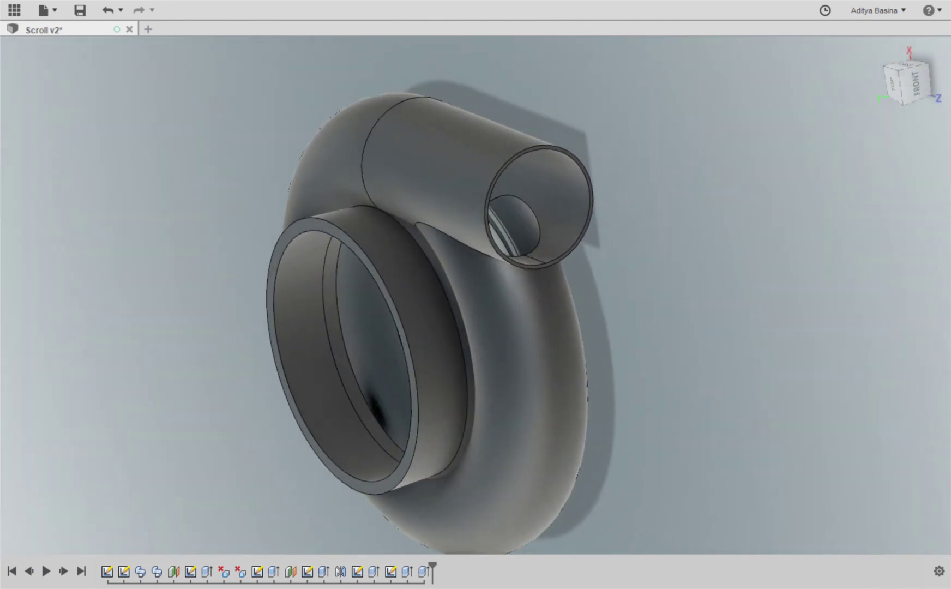
shift+middle_drag(657, 357, 687, 349)
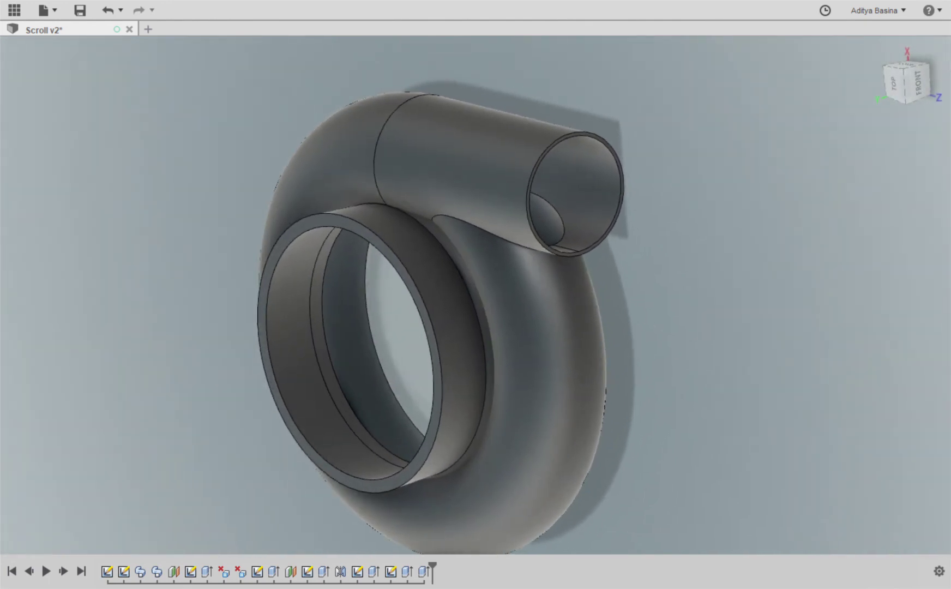